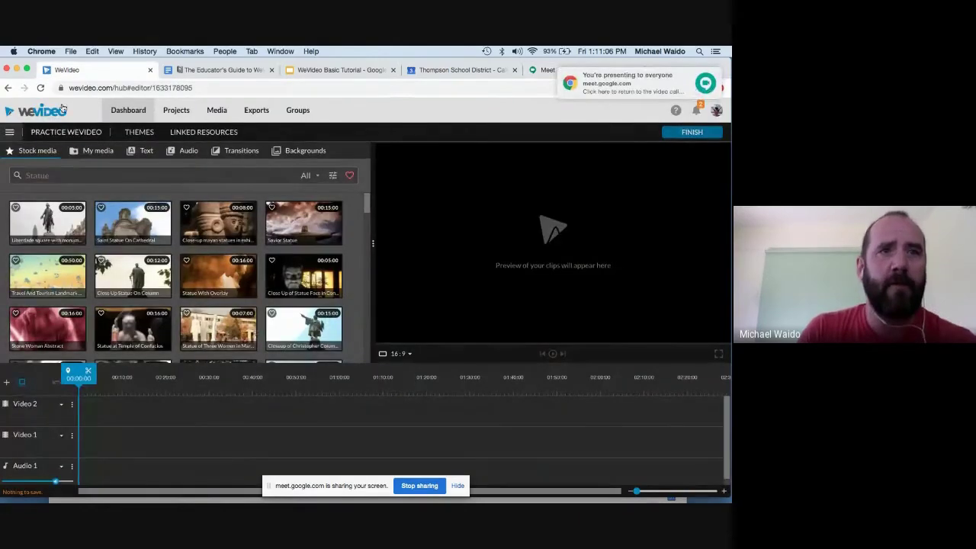
Return to the dashboard and reopen the Practice WeVideo project for editing.
{"action": "left_click", "coordinate": [127, 112]}
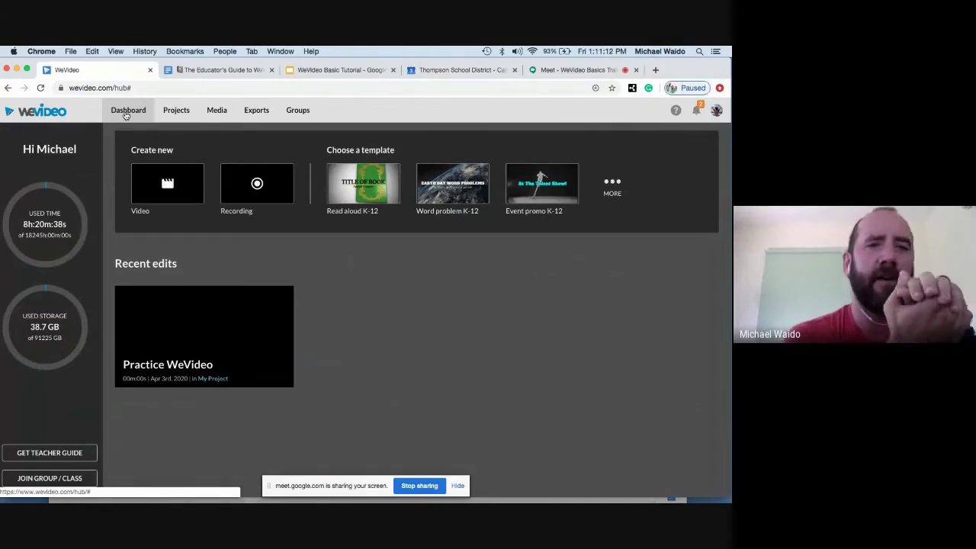
{"action": "mouse_move", "coordinate": [293, 354]}
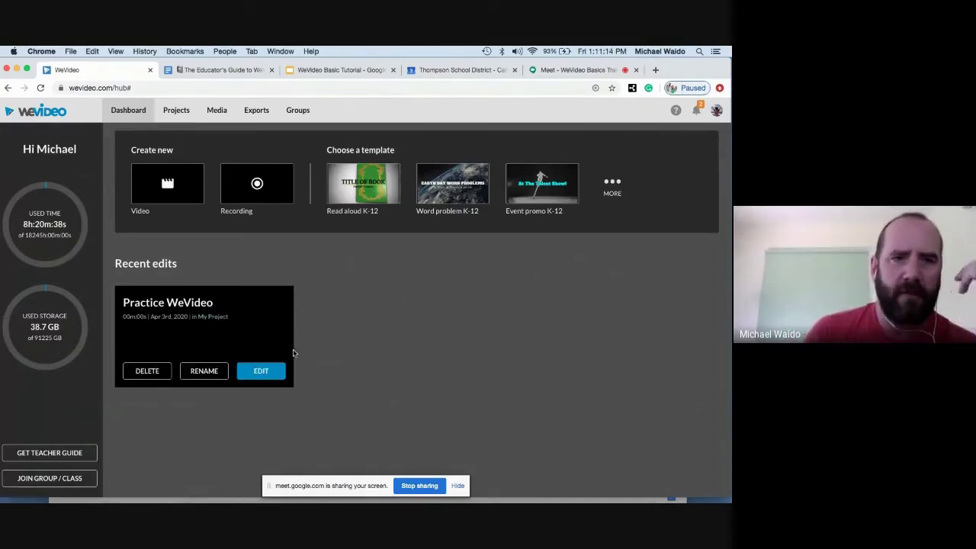
{"action": "left_click", "coordinate": [277, 372]}
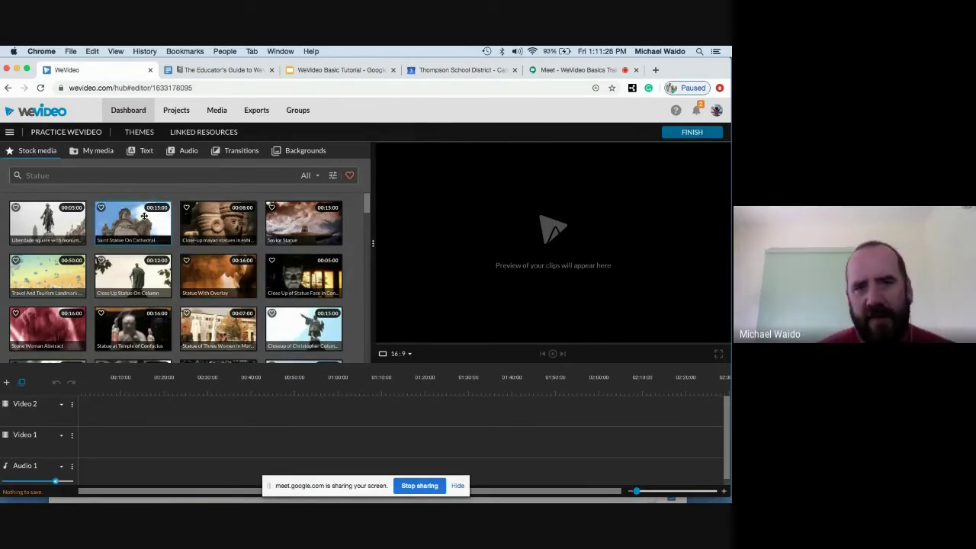
Search the stock media for "mayan" and clear the search term.
{"action": "left_click", "coordinate": [163, 177]}
{"action": "type", "text": "mayan"}
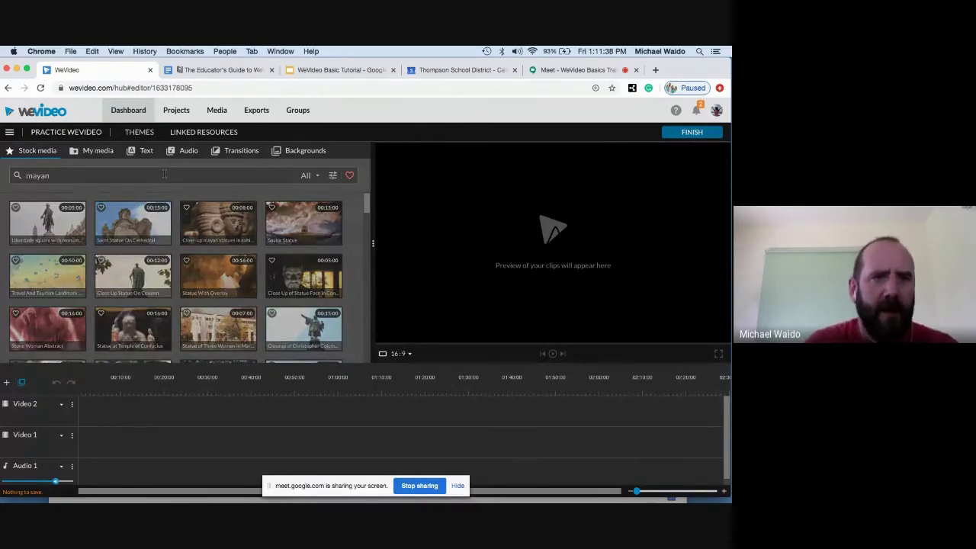
{"action": "key", "text": "Return"}
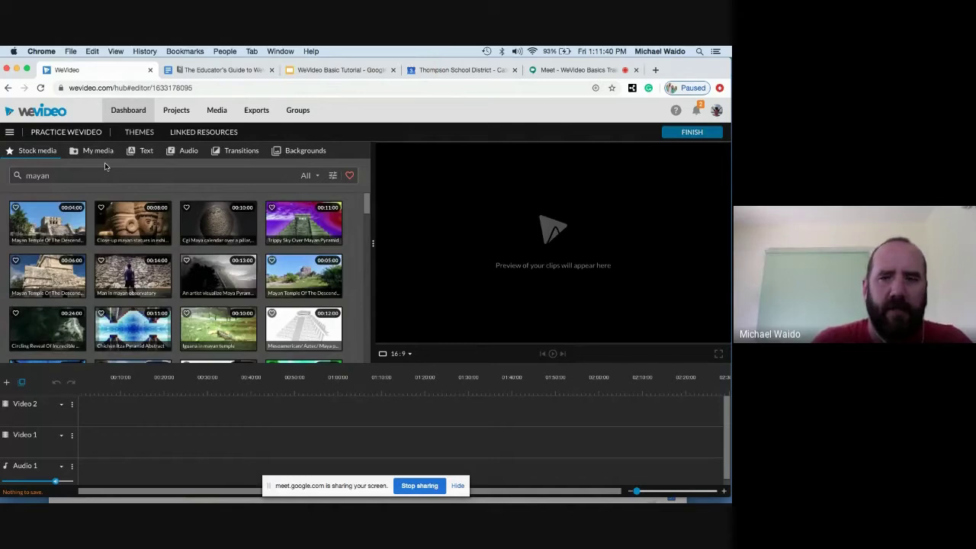
{"action": "key", "text": "BackSpace"}
{"action": "key", "text": "BackSpace"}
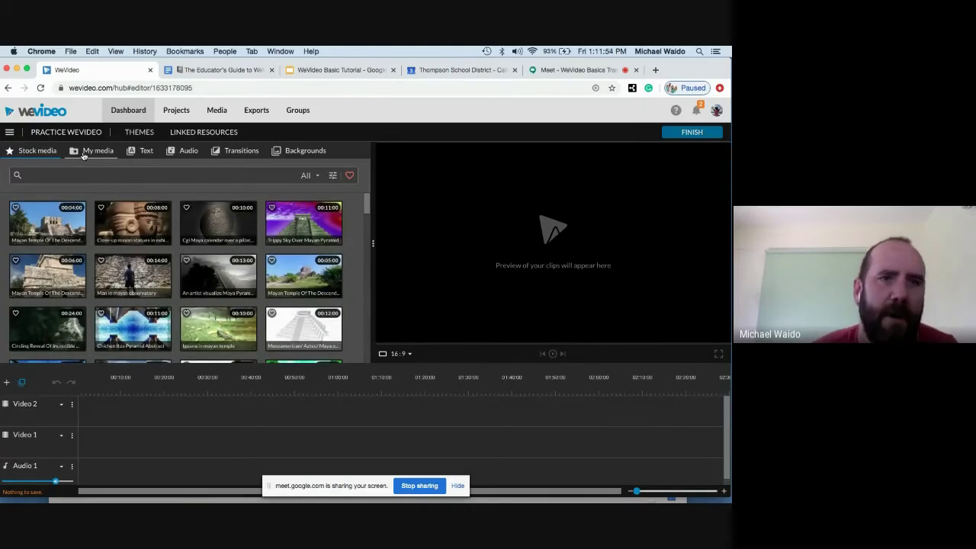
Show the personal media library, examine its import sources and recording options, and close both dialogs.
{"action": "left_click", "coordinate": [84, 152]}
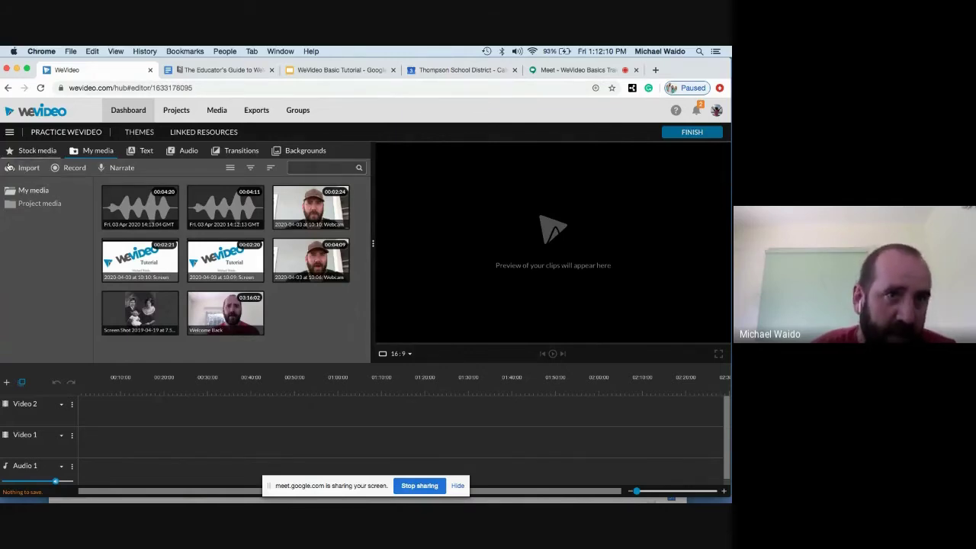
{"action": "left_click", "coordinate": [27, 169]}
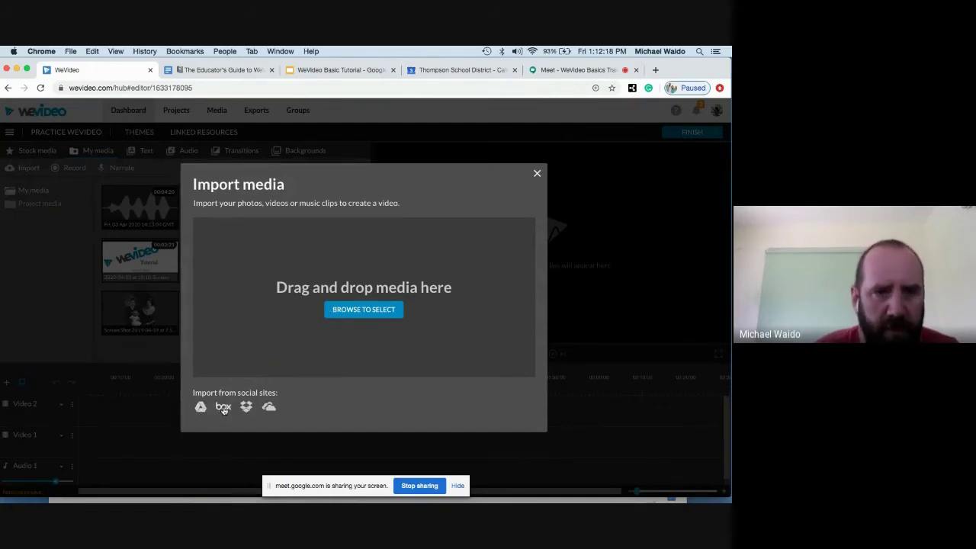
{"action": "left_click", "coordinate": [537, 173]}
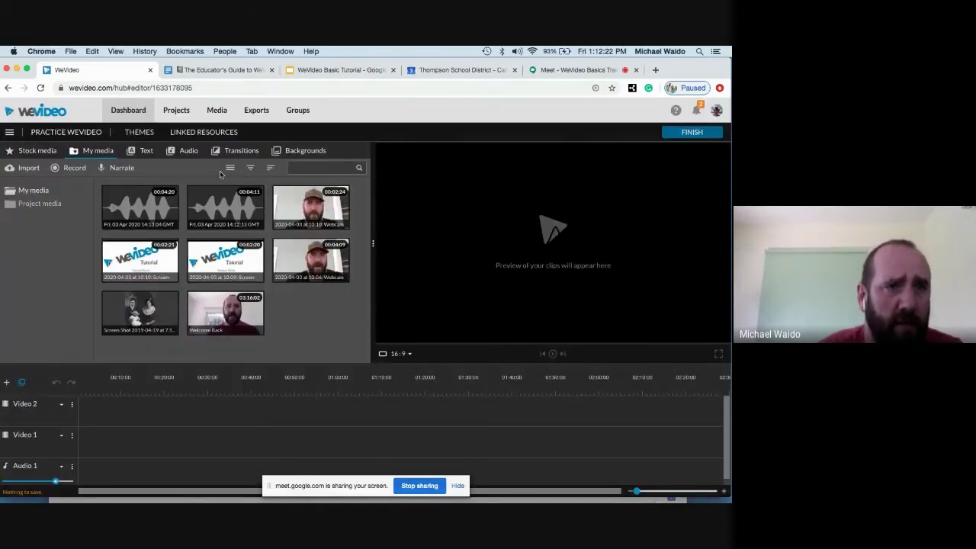
{"action": "left_click", "coordinate": [57, 170]}
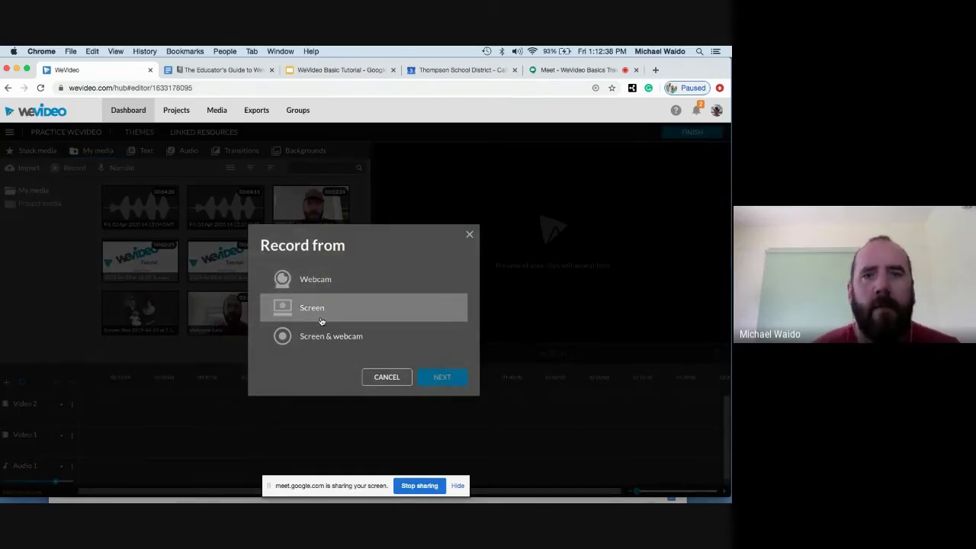
{"action": "left_click", "coordinate": [469, 236]}
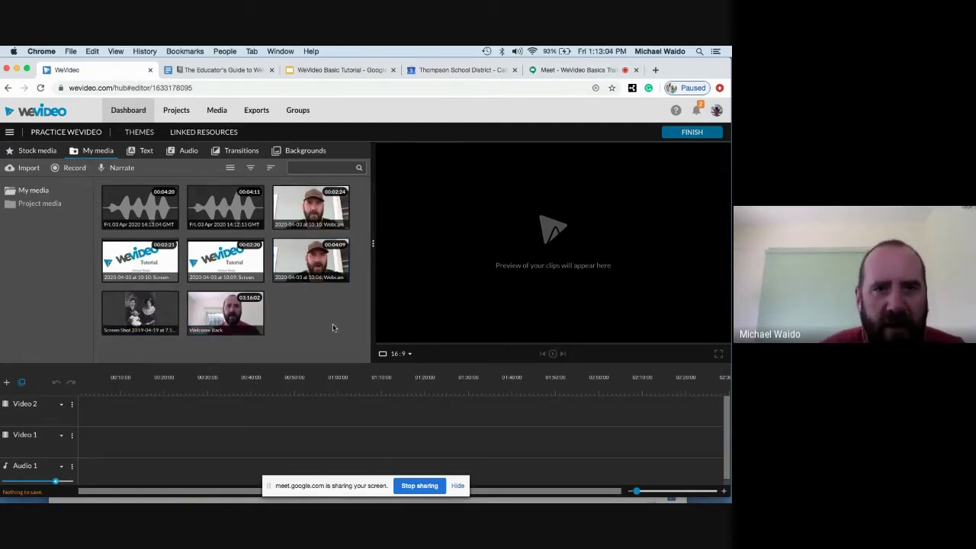
Place the "2020-04-03 at 10:06: Webcam" clip on Video 1 at 00:10:07 and preview the 10:09 screen recording.
{"action": "left_click", "coordinate": [200, 211]}
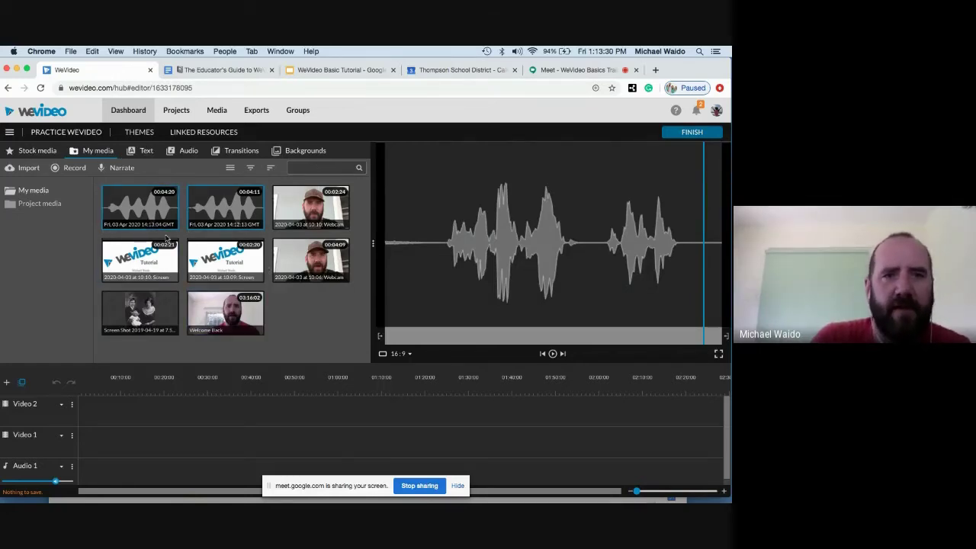
{"action": "left_click", "coordinate": [309, 258]}
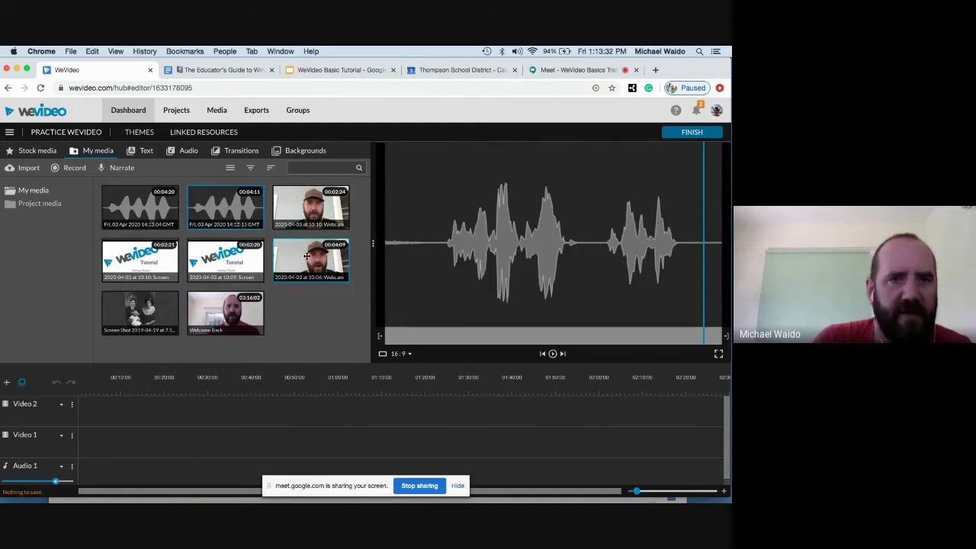
{"action": "left_click_drag", "start_coordinate": [309, 258], "coordinate": [131, 442]}
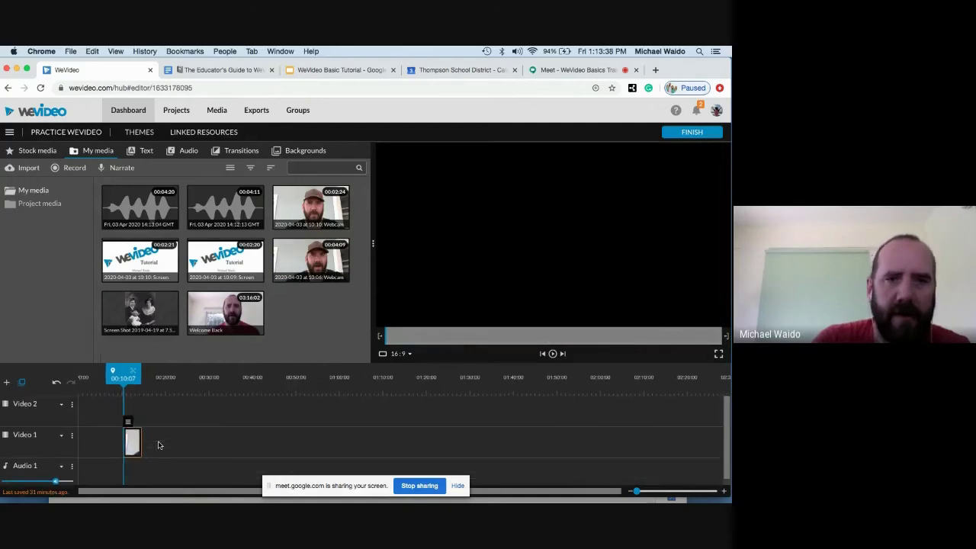
{"action": "left_click_drag", "start_coordinate": [225, 259], "coordinate": [229, 320]}
{"action": "left_click_drag", "start_coordinate": [133, 440], "coordinate": [226, 305]}
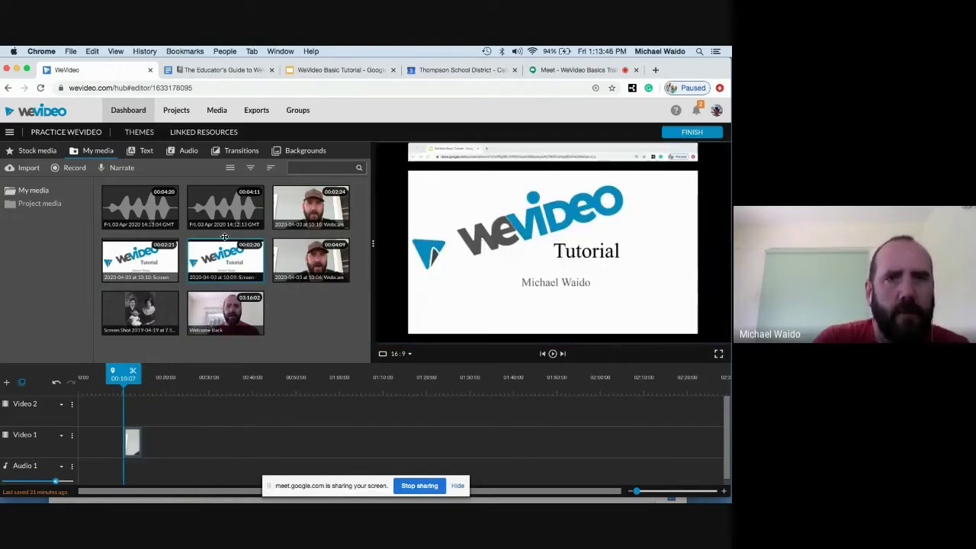
Browse the available motion text templates.
{"action": "left_click", "coordinate": [141, 156]}
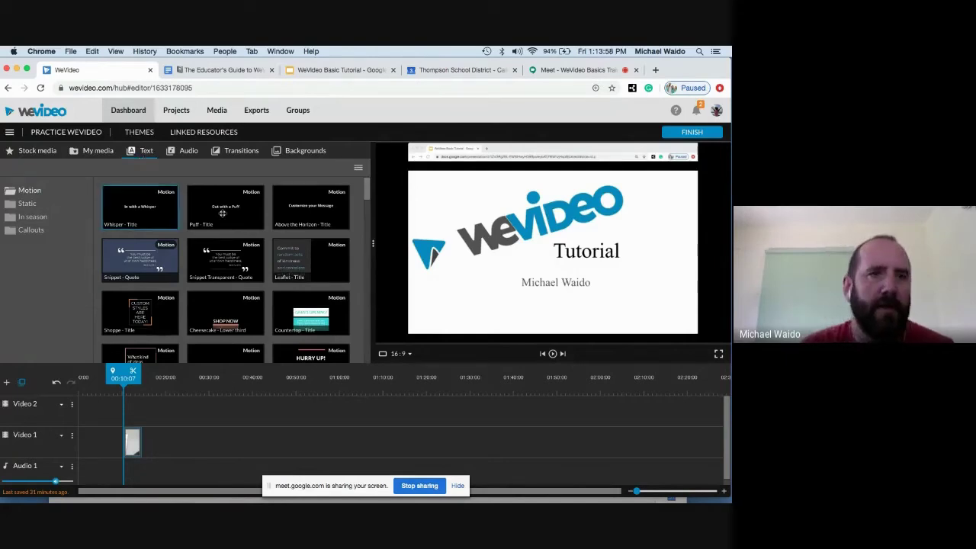
{"action": "scroll", "coordinate": [314, 315], "scroll_direction": "down", "scroll_amount": 4}
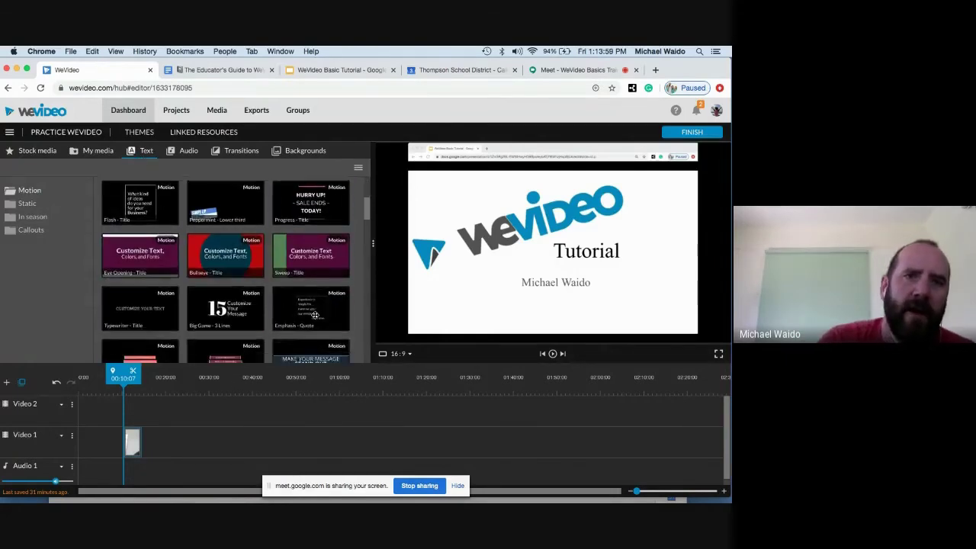
{"action": "scroll", "coordinate": [315, 313], "scroll_direction": "up", "scroll_amount": 4}
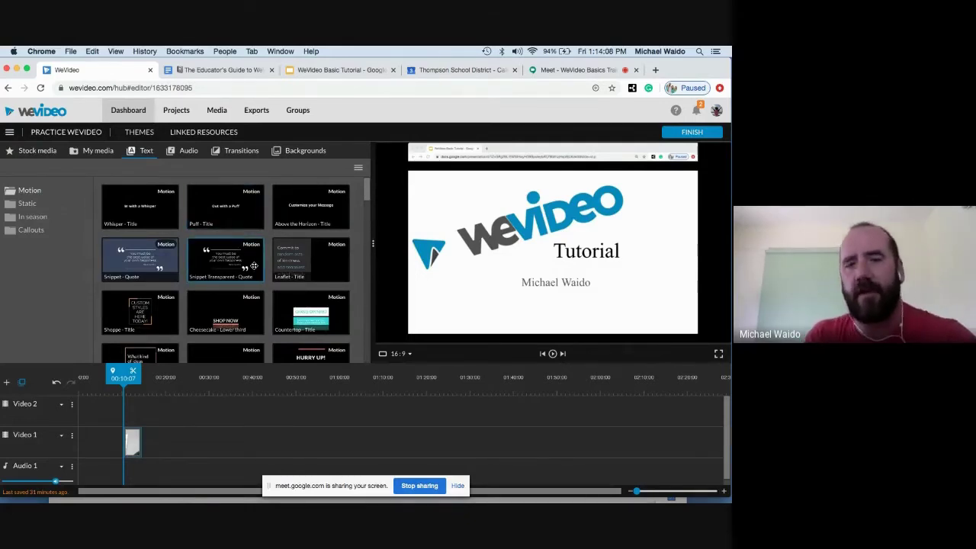
Preview Chilled Disco from the Feel Good premium music and place it at the start of Audio 1.
{"action": "left_click", "coordinate": [185, 152]}
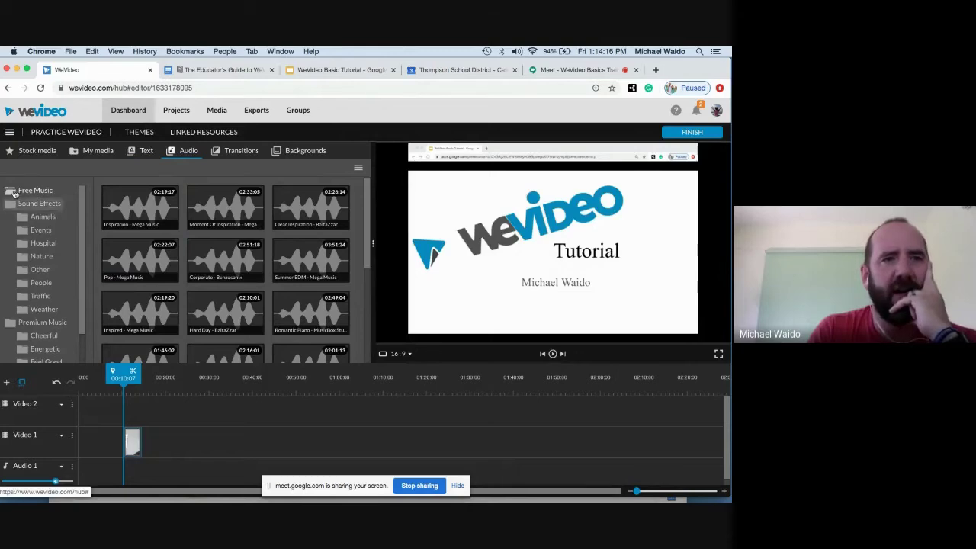
{"action": "left_click", "coordinate": [34, 323]}
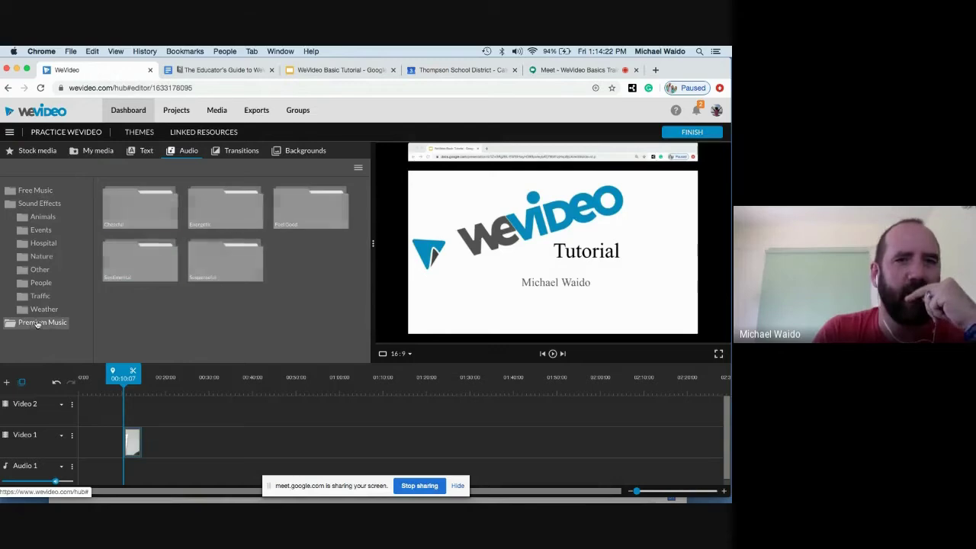
{"action": "double_click", "coordinate": [316, 209]}
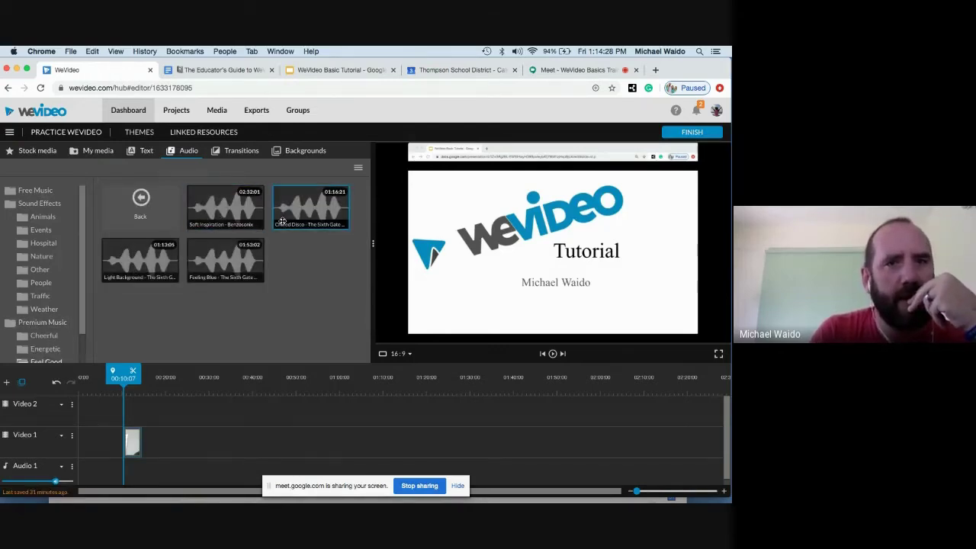
{"action": "left_click", "coordinate": [283, 221]}
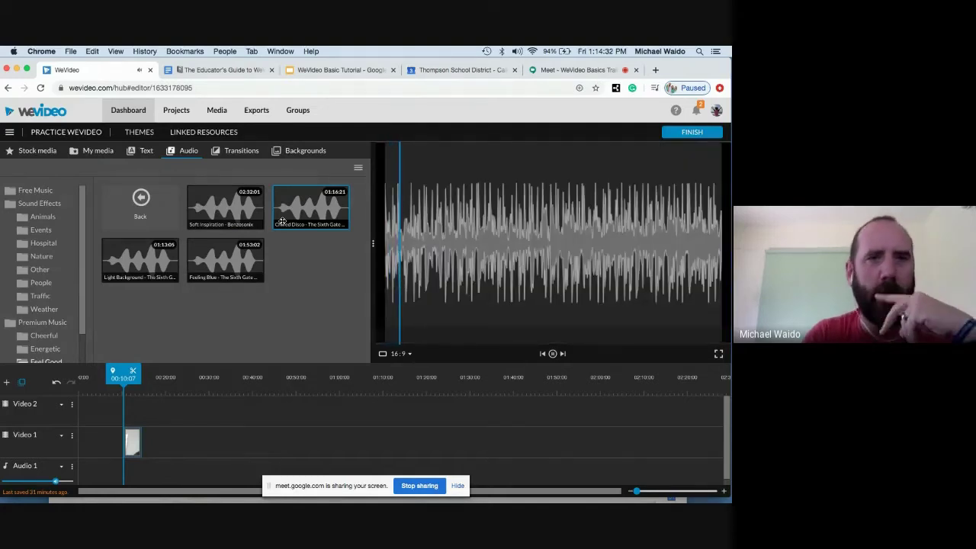
{"action": "left_click_drag", "start_coordinate": [291, 211], "coordinate": [89, 470]}
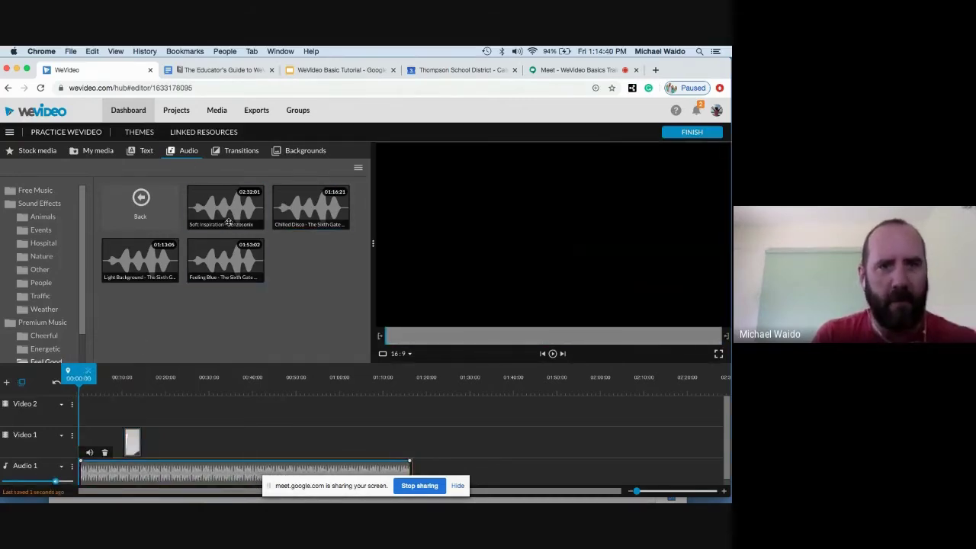
{"action": "left_click_drag", "start_coordinate": [283, 222], "coordinate": [288, 223]}
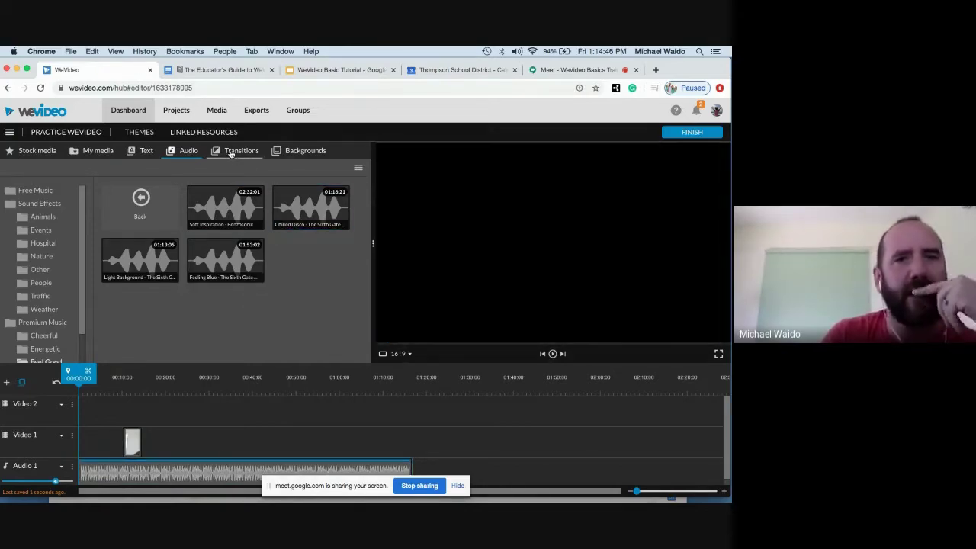
Browse the standard transitions.
{"action": "left_click", "coordinate": [232, 152]}
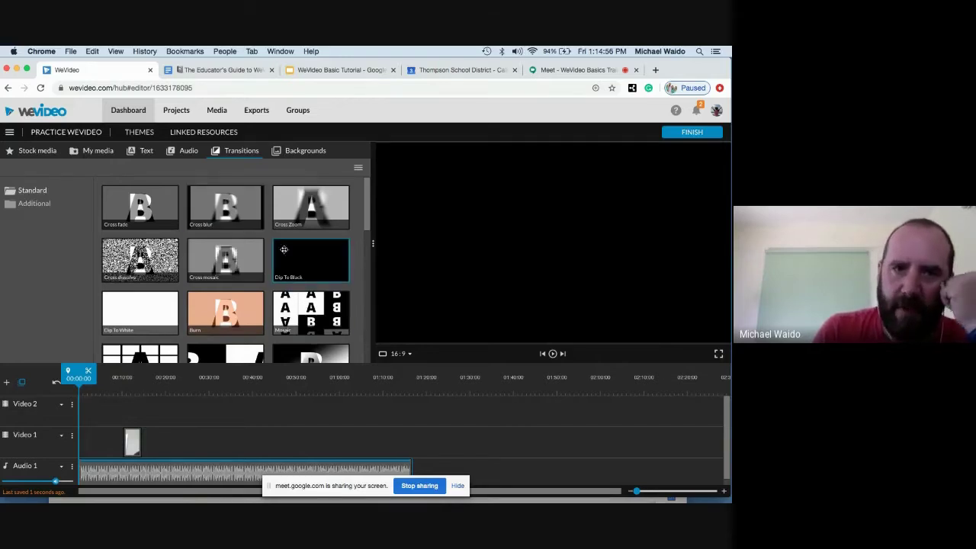
{"action": "scroll", "coordinate": [276, 319], "scroll_direction": "down", "scroll_amount": 5}
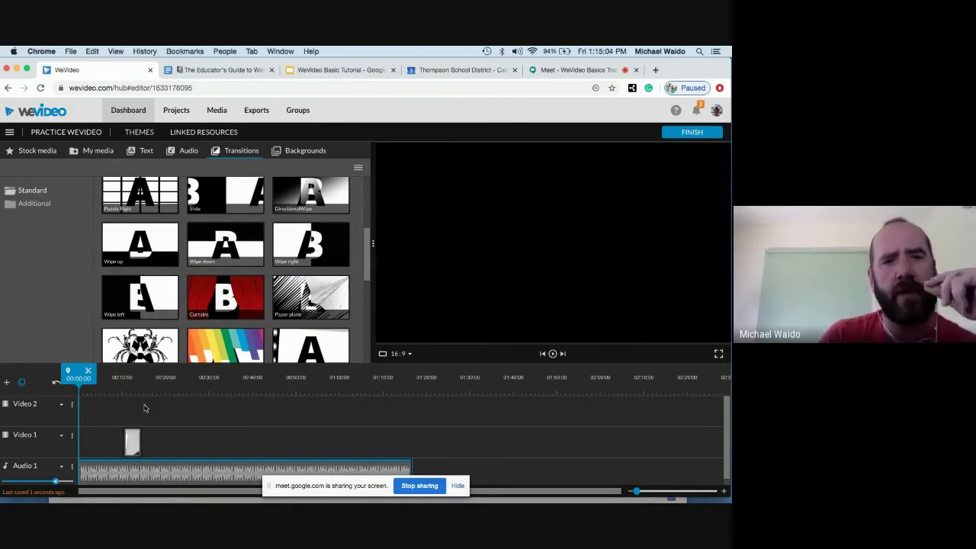
Place the Blue Smoke background at the start of Video 1, ahead of the webcam clip, and preview the webcam clip.
{"action": "left_click", "coordinate": [301, 151]}
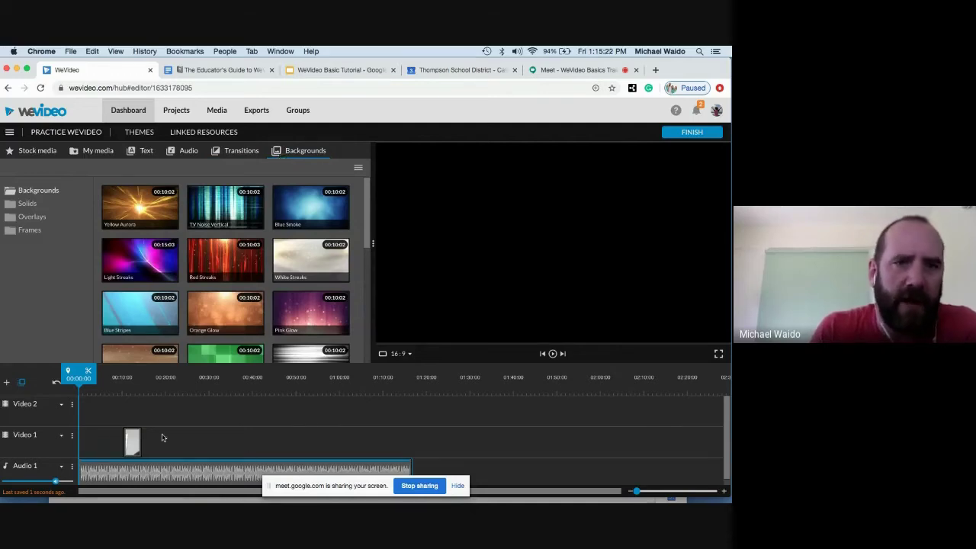
{"action": "scroll", "coordinate": [162, 305], "scroll_direction": "down", "scroll_amount": 3}
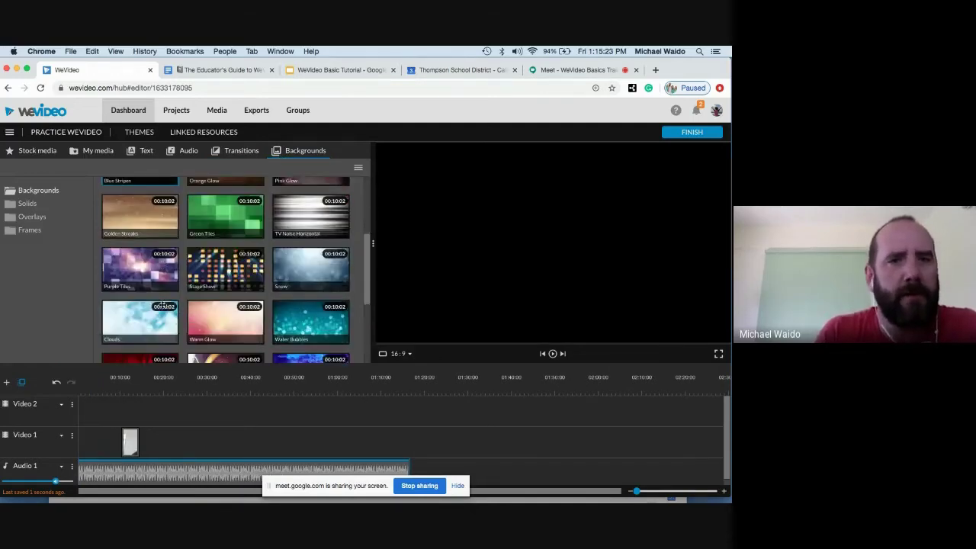
{"action": "scroll", "coordinate": [162, 305], "scroll_direction": "up", "scroll_amount": 5}
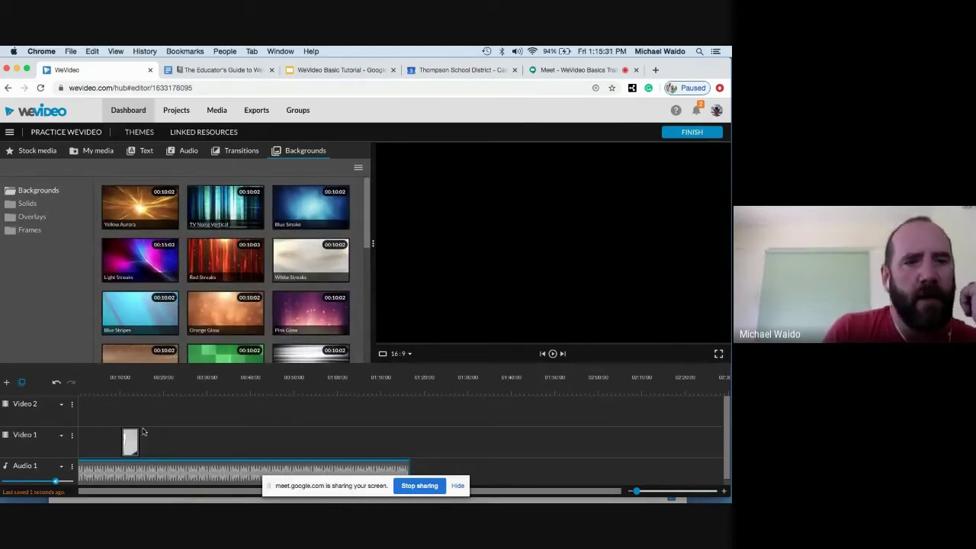
{"action": "left_click", "coordinate": [303, 213]}
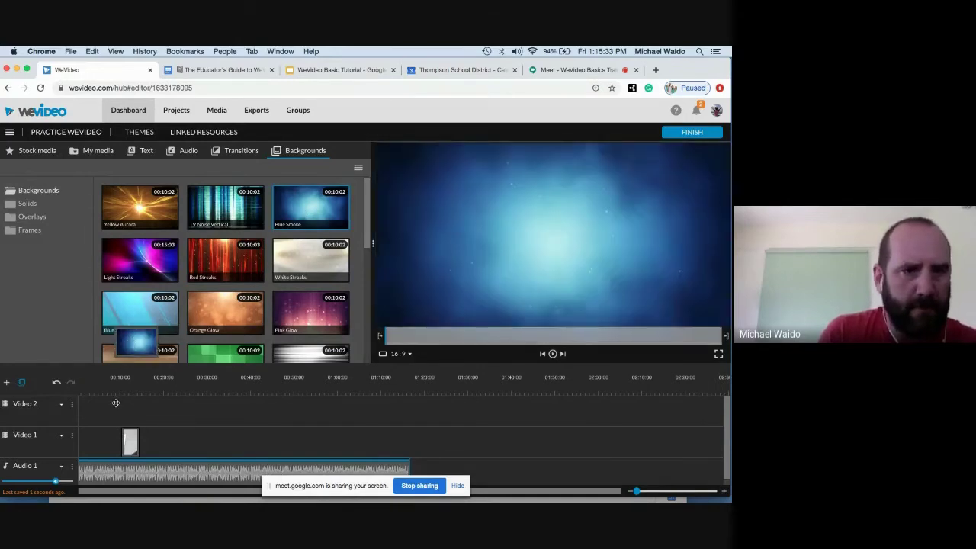
{"action": "left_click_drag", "start_coordinate": [297, 207], "coordinate": [84, 449]}
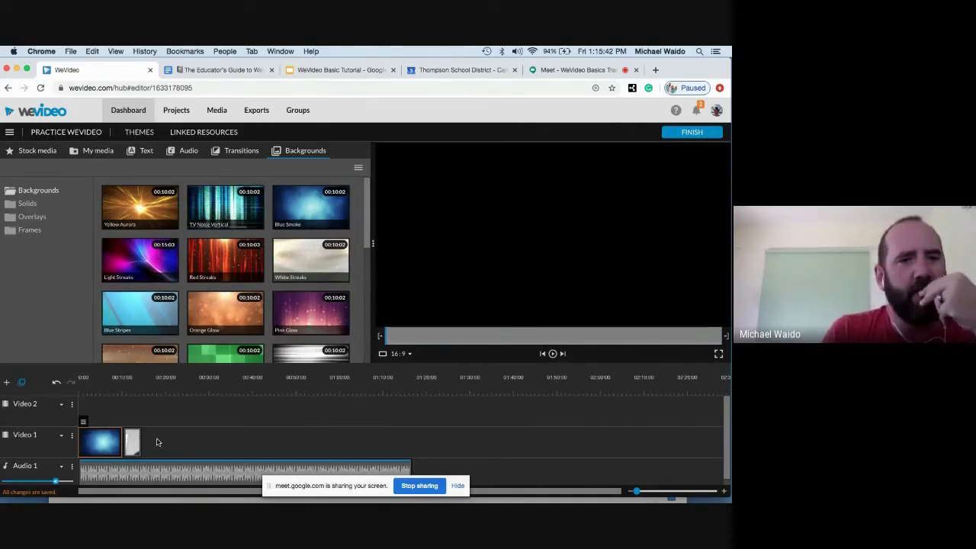
{"action": "left_click", "coordinate": [126, 442]}
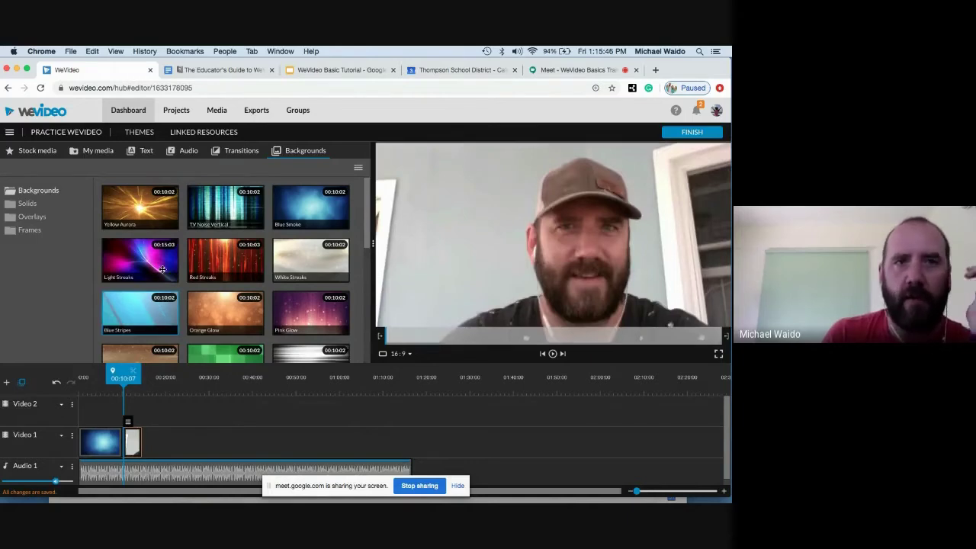
Add the Whisper motion title at the start of Video 2 and extend it to 00:10:02, matching the background below.
{"action": "left_click", "coordinate": [146, 151]}
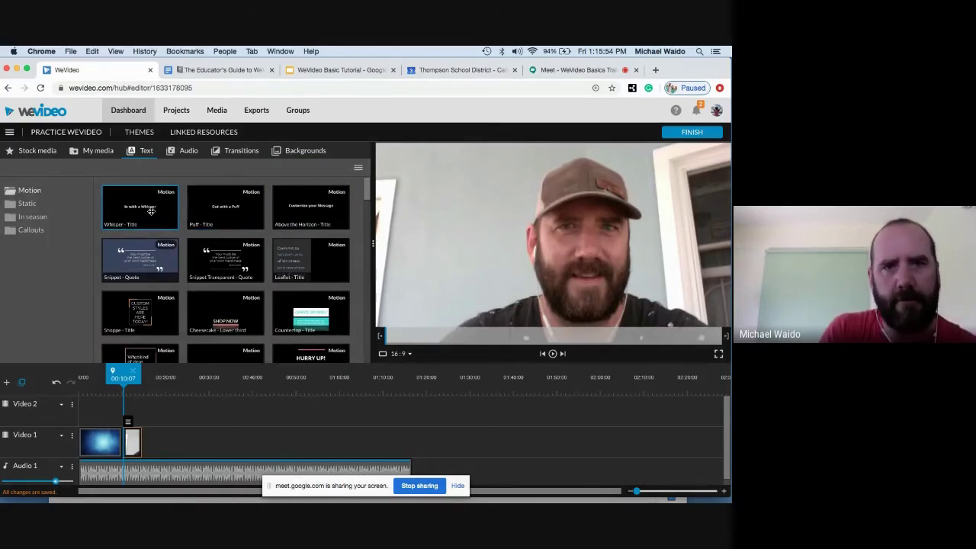
{"action": "left_click", "coordinate": [151, 212]}
{"action": "left_click_drag", "start_coordinate": [92, 398], "coordinate": [88, 416]}
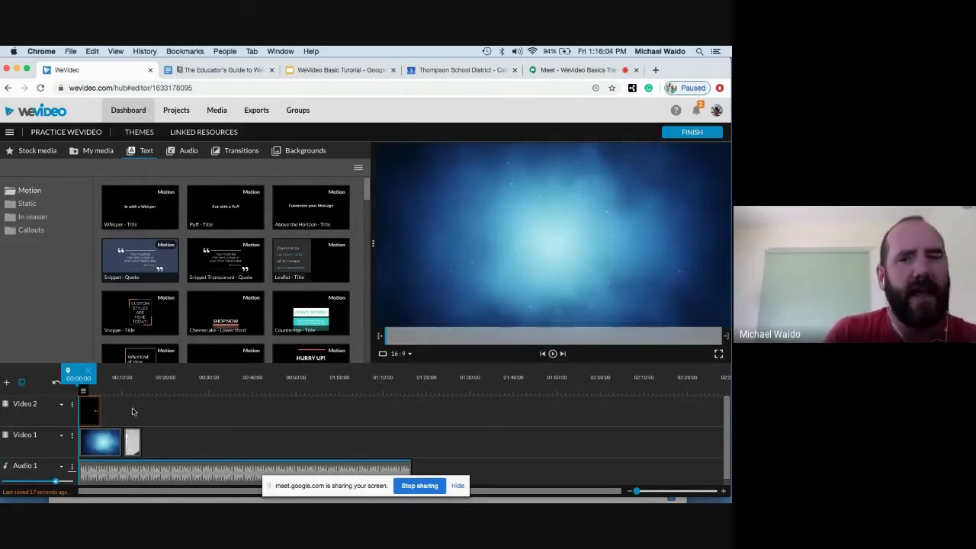
{"action": "left_click_drag", "start_coordinate": [98, 409], "coordinate": [118, 408]}
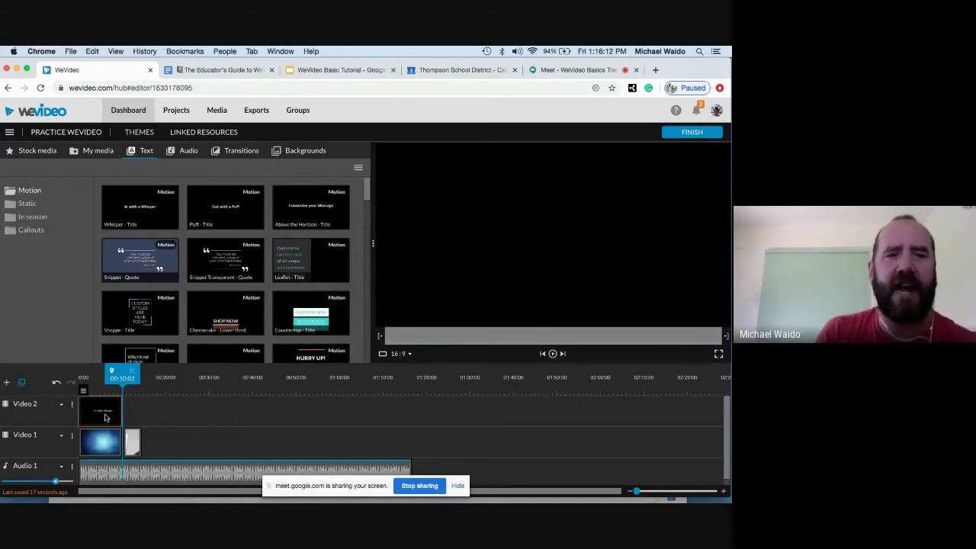
Change the text of the Whisper title on Video 2 to "Practice Video" and save the changes.
{"action": "double_click", "coordinate": [106, 417]}
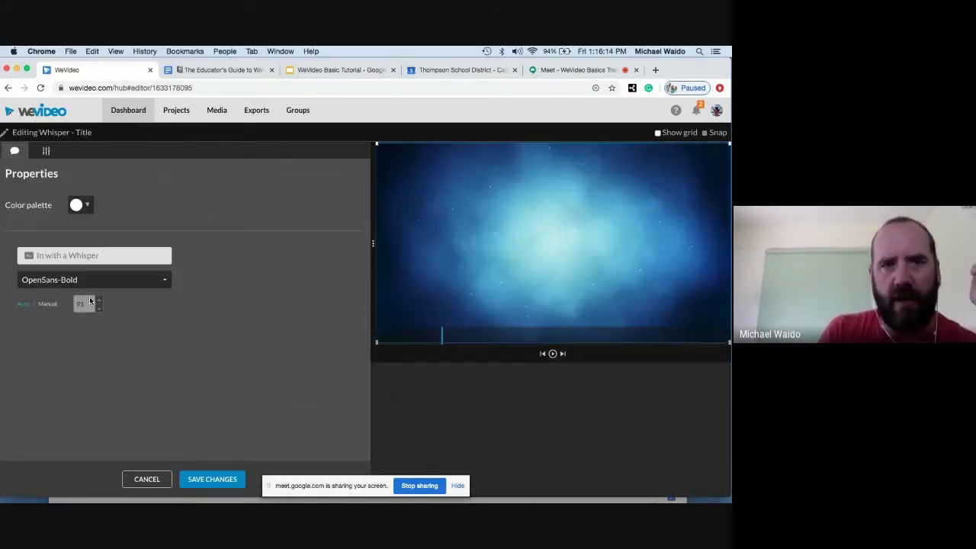
{"action": "left_click", "coordinate": [98, 252]}
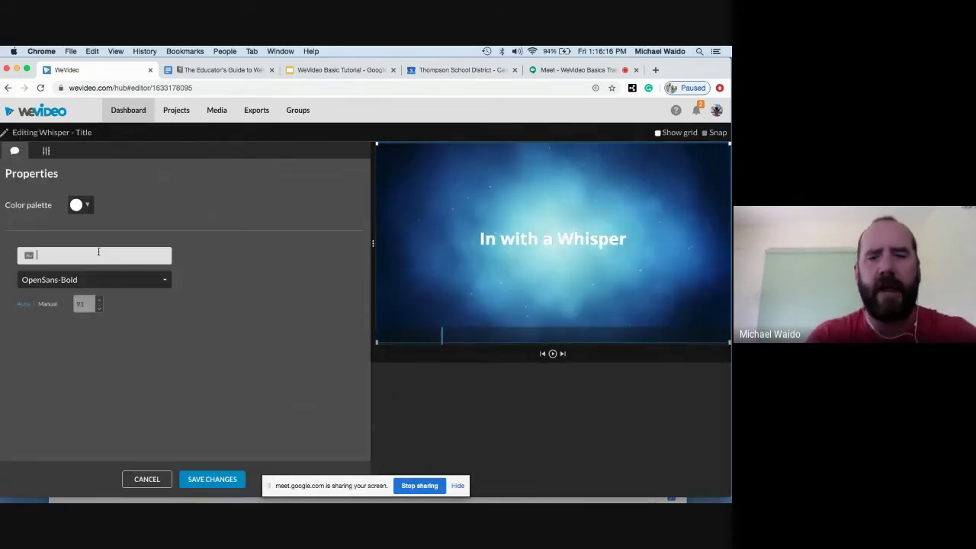
{"action": "type", "text": "Practice W"}
{"action": "type", "text": "W"}
{"action": "key", "text": "BackSpace"}
{"action": "type", "text": "video"}
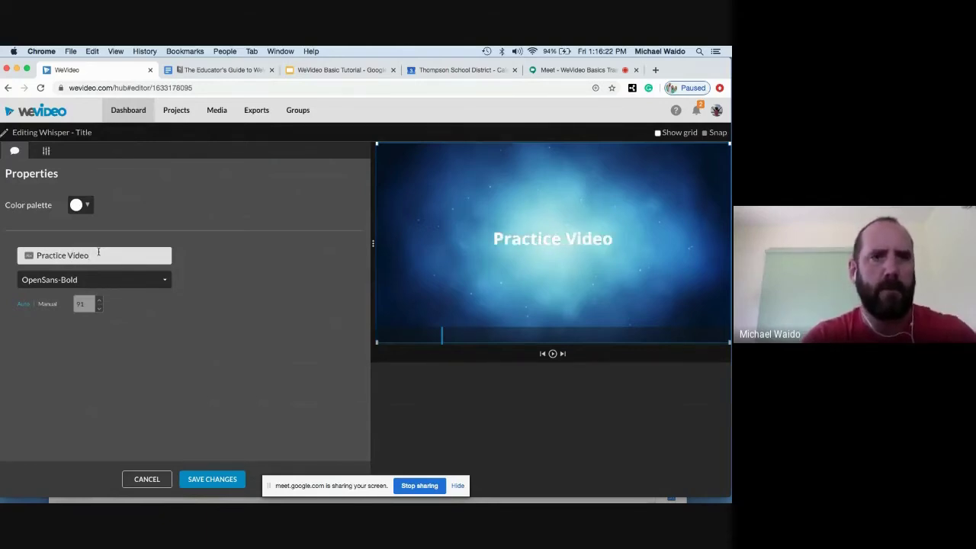
{"action": "left_click", "coordinate": [211, 481]}
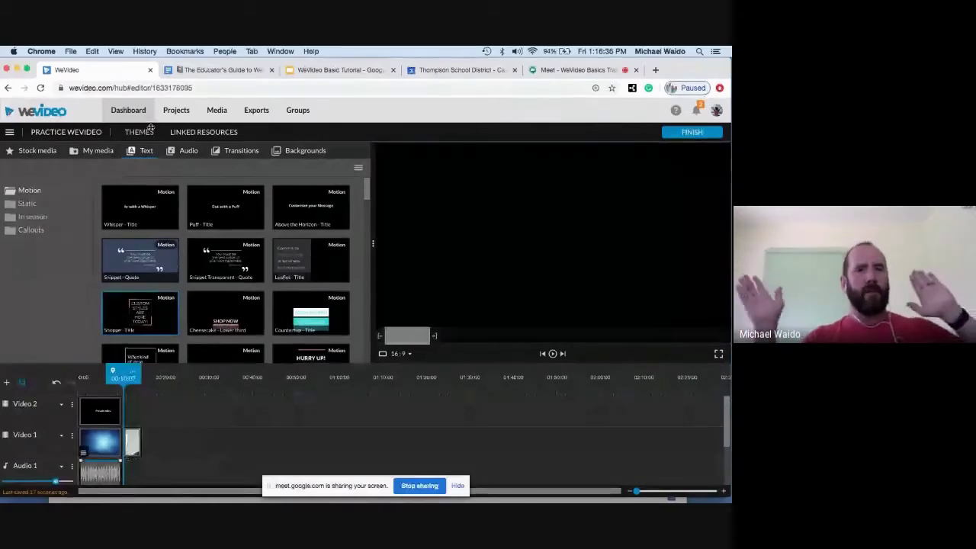
Replace the webcam clip on Video 1 with the 10:06 webcam recording from My media, directly after the background, and preview it.
{"action": "left_click", "coordinate": [110, 153]}
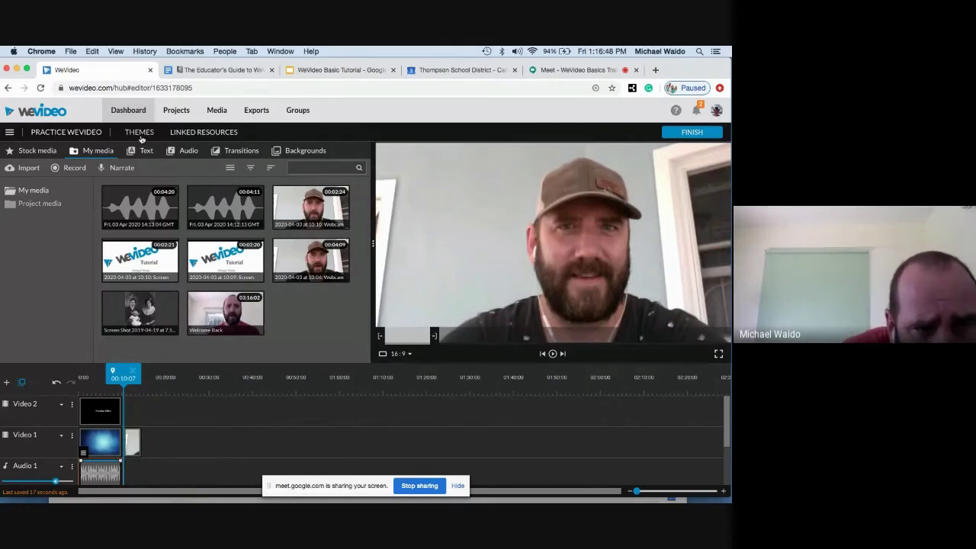
{"action": "left_click", "coordinate": [150, 305]}
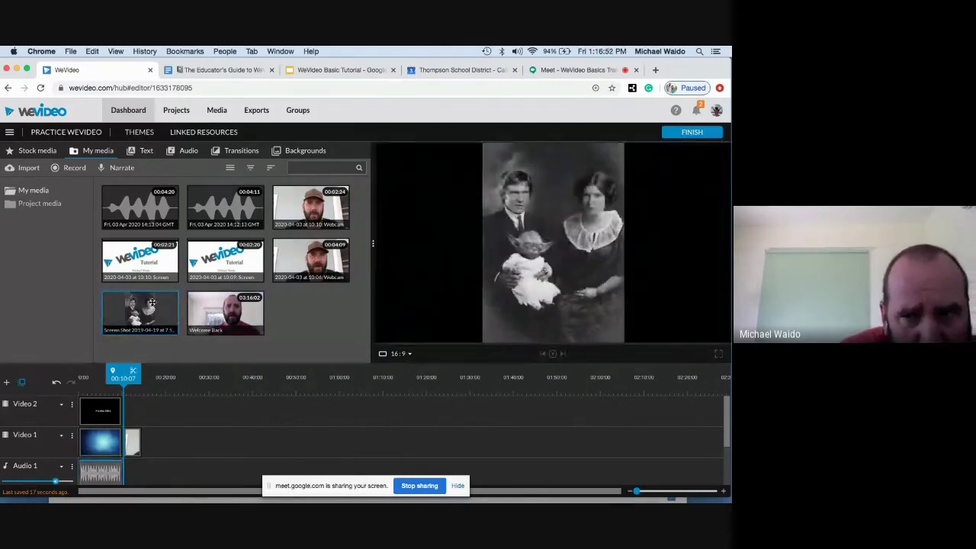
{"action": "left_click", "coordinate": [132, 443]}
{"action": "key", "text": "Delete"}
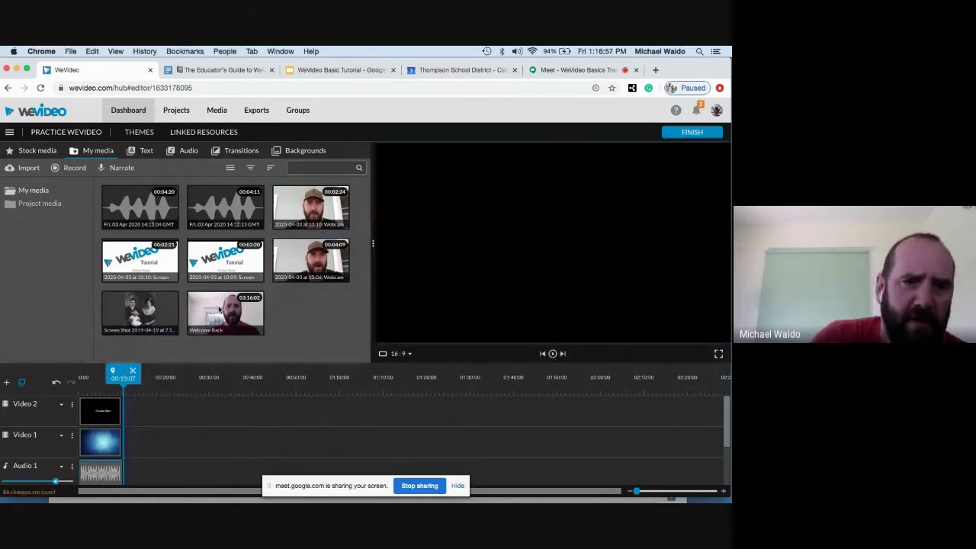
{"action": "left_click", "coordinate": [289, 263]}
{"action": "left_click_drag", "start_coordinate": [289, 262], "coordinate": [134, 448]}
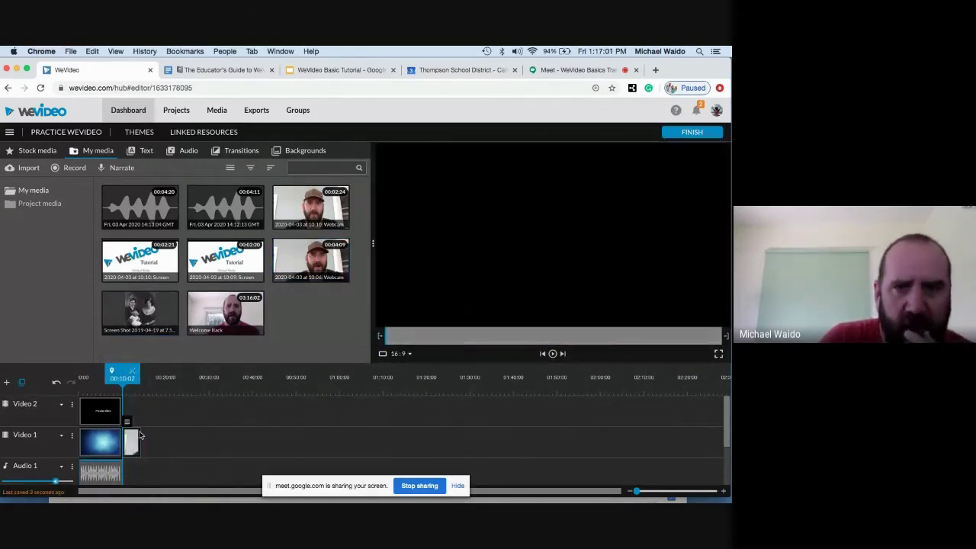
{"action": "left_click", "coordinate": [437, 273]}
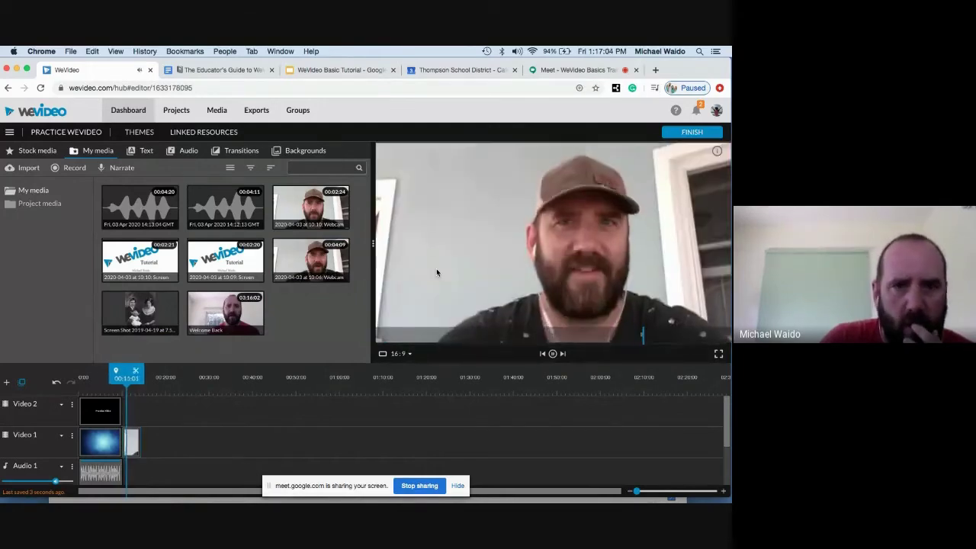
{"action": "left_click", "coordinate": [436, 268]}
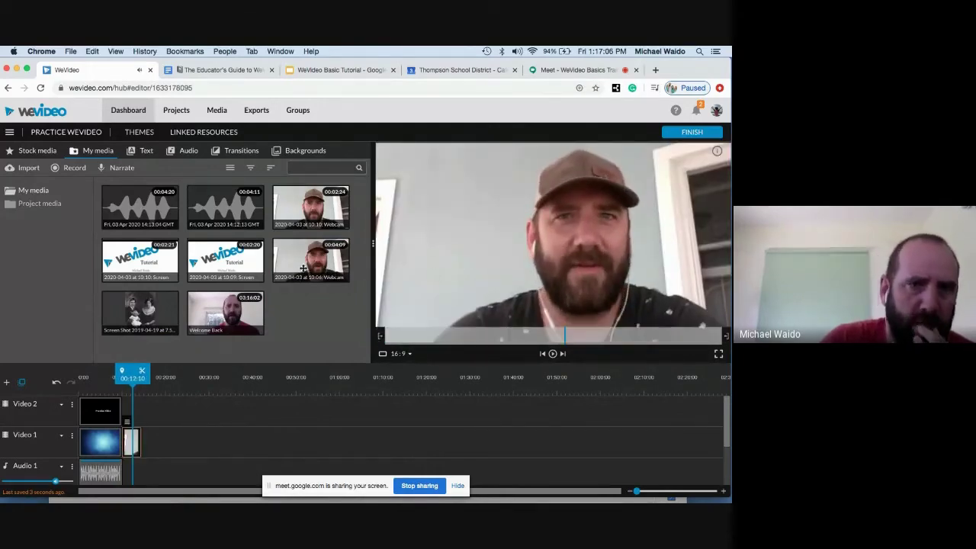
Append the 10:09 screen recording and the 2019-04-19 screenshot photo after the webcam clip on Video 1, previewing the recording.
{"action": "left_click_drag", "start_coordinate": [228, 271], "coordinate": [150, 444]}
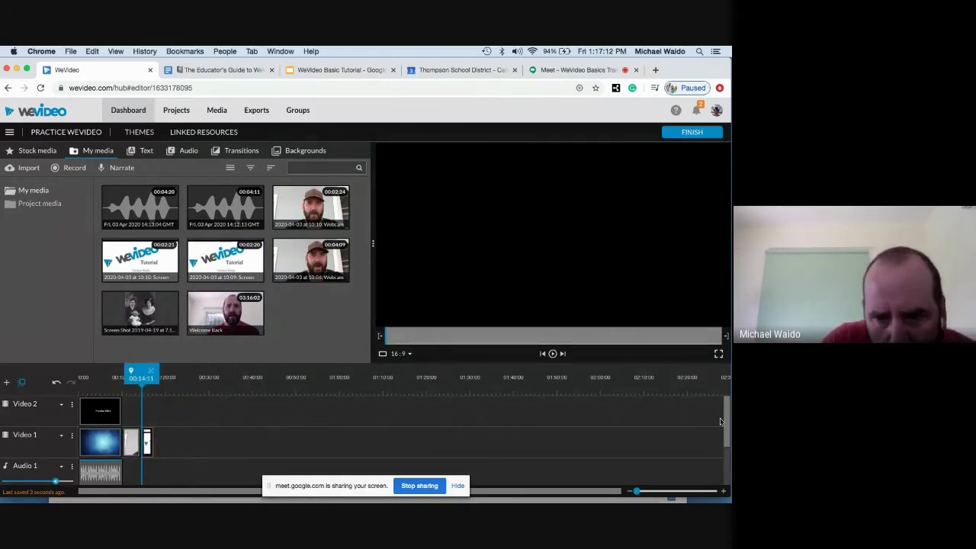
{"action": "left_click_drag", "start_coordinate": [639, 492], "coordinate": [648, 490]}
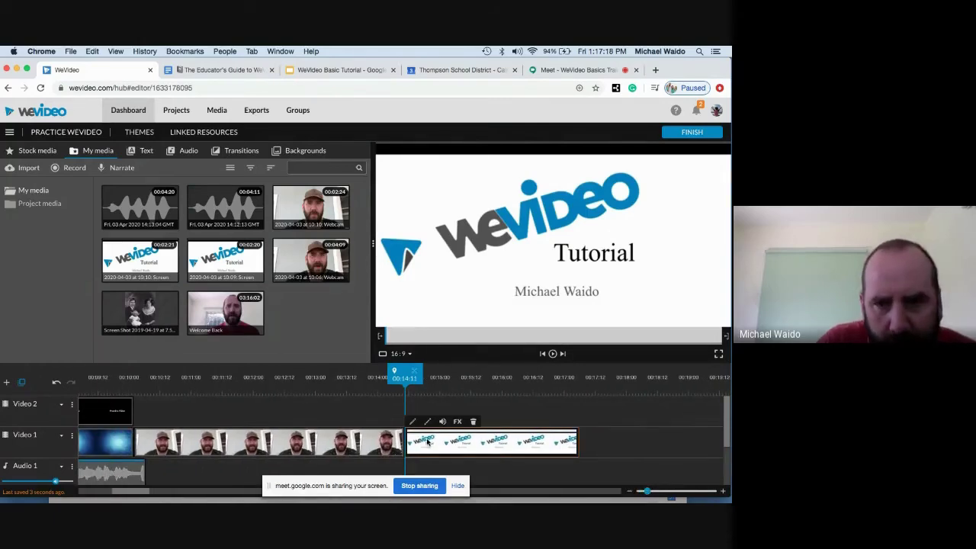
{"action": "left_click", "coordinate": [400, 321]}
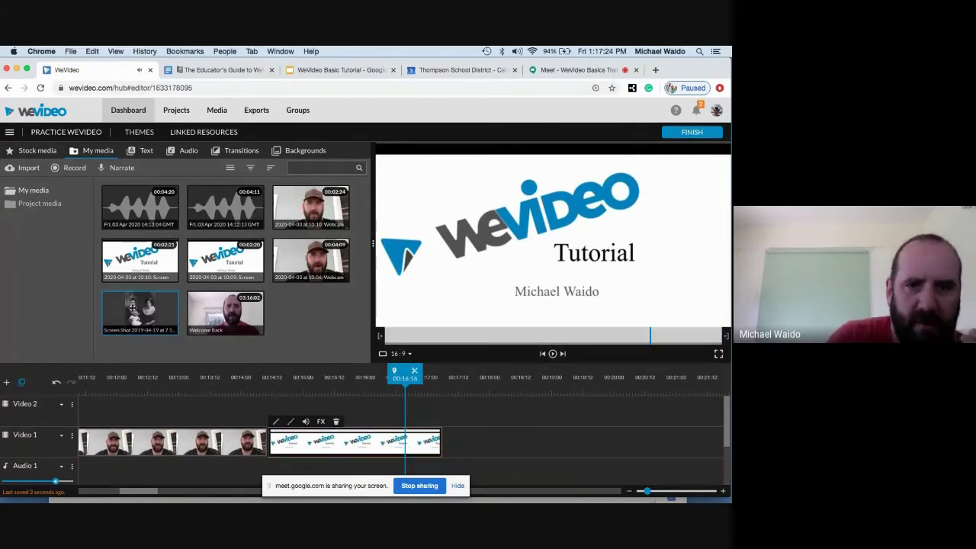
{"action": "left_click_drag", "start_coordinate": [132, 309], "coordinate": [465, 444]}
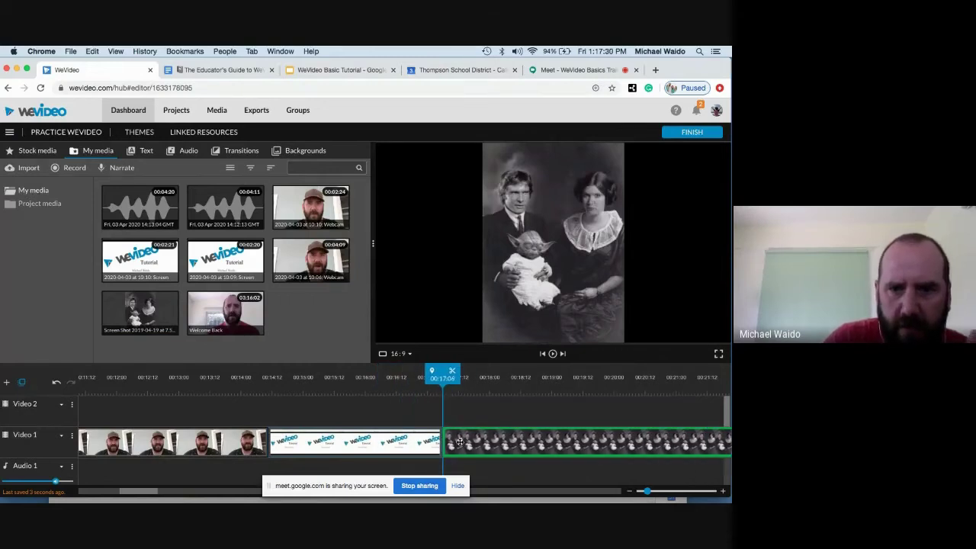
Place the 14:12:13 audio recording on Audio 1 beneath the photo and trim the photo to end with it at 00:21:17.
{"action": "scroll", "coordinate": [462, 444], "scroll_direction": "down", "scroll_amount": 3}
{"action": "scroll", "coordinate": [460, 445], "scroll_direction": "up", "scroll_amount": 1}
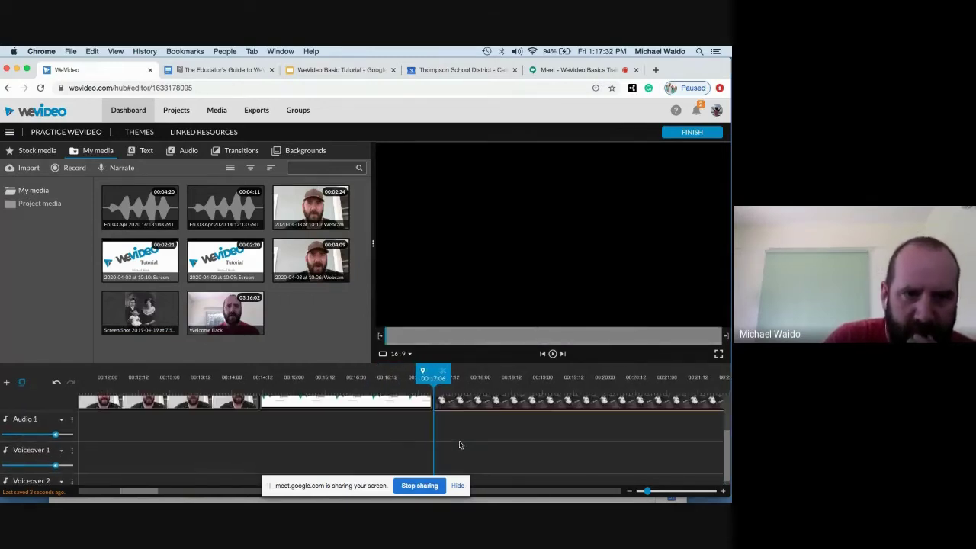
{"action": "left_click_drag", "start_coordinate": [232, 205], "coordinate": [526, 456]}
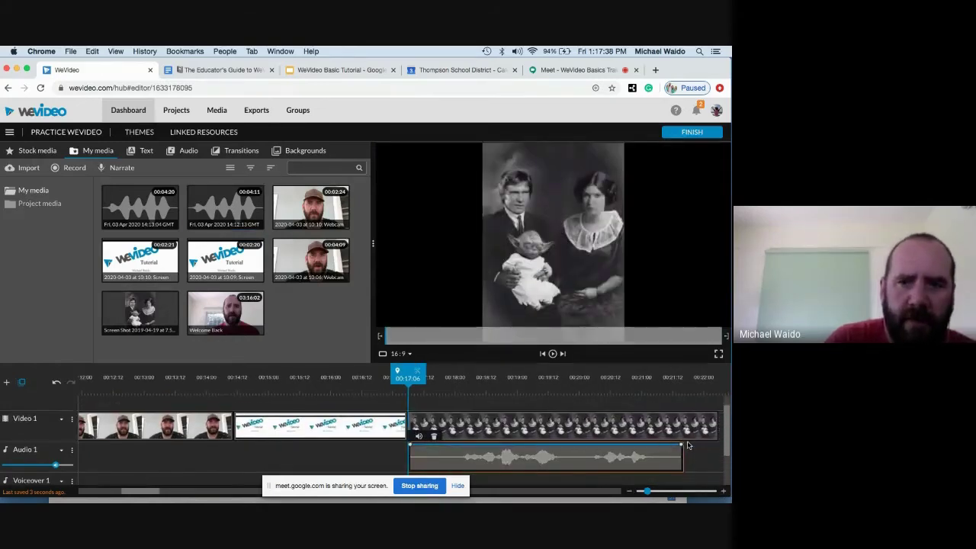
{"action": "scroll", "coordinate": [648, 441], "scroll_direction": "right", "scroll_amount": 2}
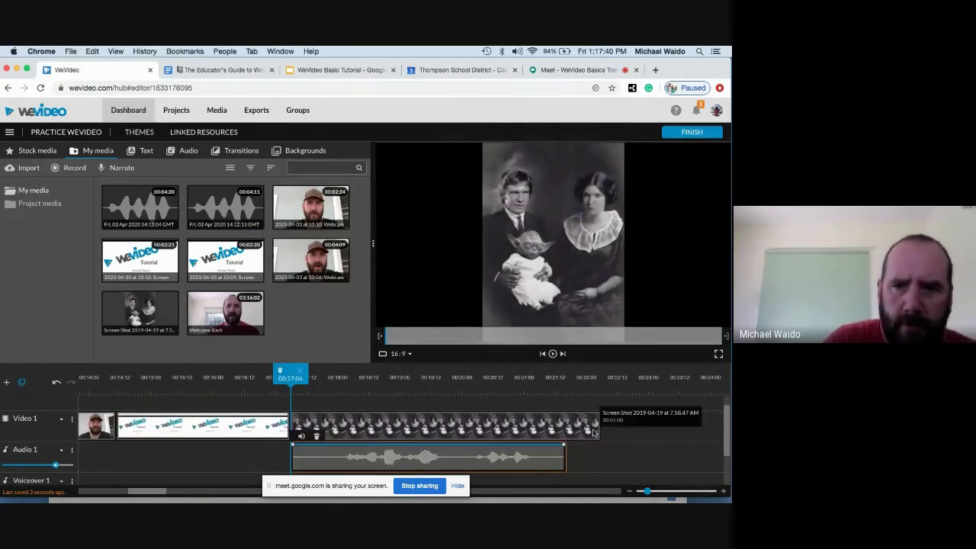
{"action": "left_click", "coordinate": [595, 432]}
{"action": "left_click_drag", "start_coordinate": [594, 433], "coordinate": [563, 427]}
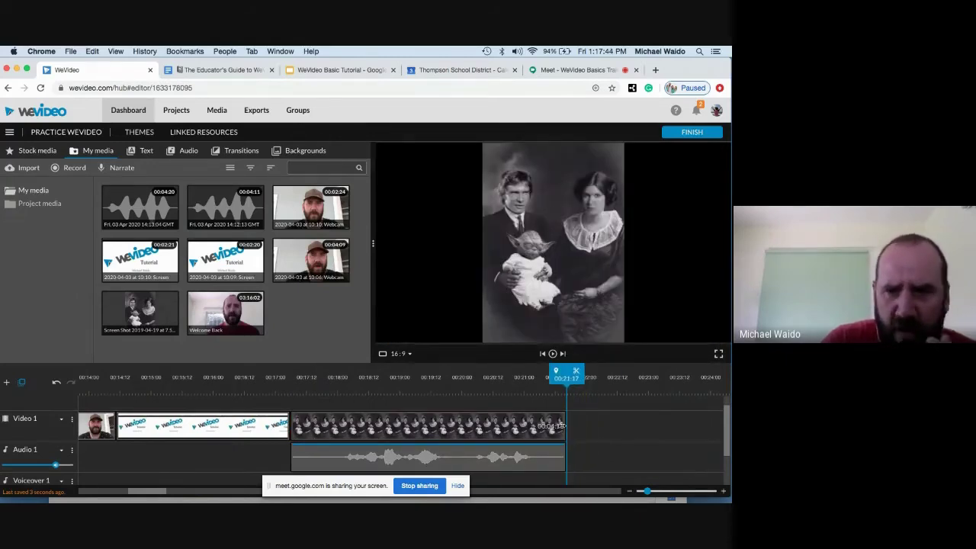
Fade out the Chilled Disco music on Audio 1 from a volume point at 00:06:14 down to silence at the clip's end.
{"action": "mouse_move", "coordinate": [318, 432]}
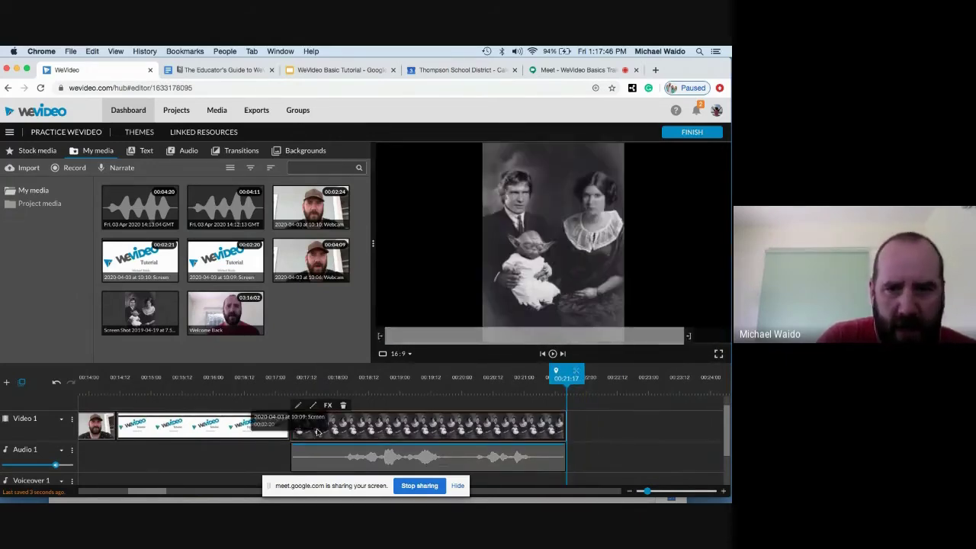
{"action": "scroll", "coordinate": [433, 441], "scroll_direction": "left", "scroll_amount": 5}
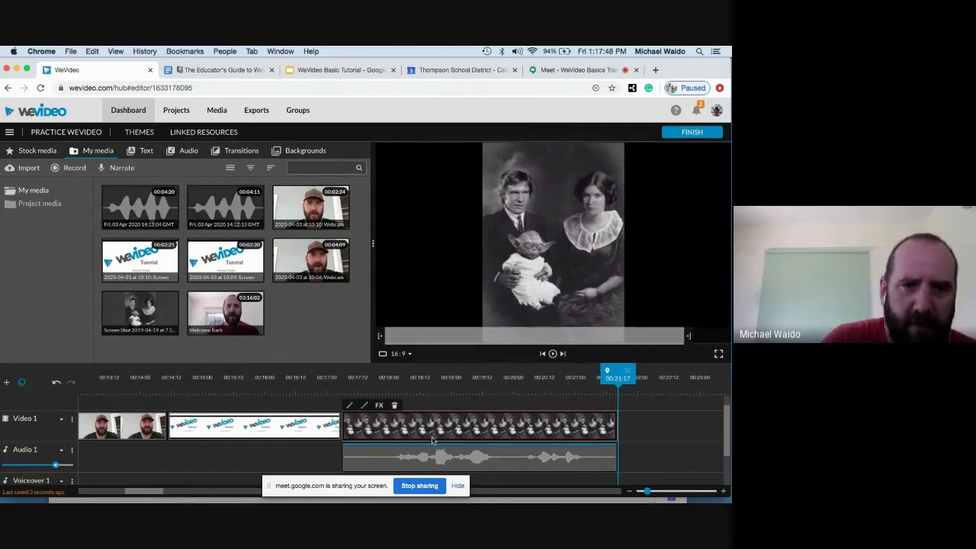
{"action": "scroll", "coordinate": [433, 440], "scroll_direction": "left", "scroll_amount": 10}
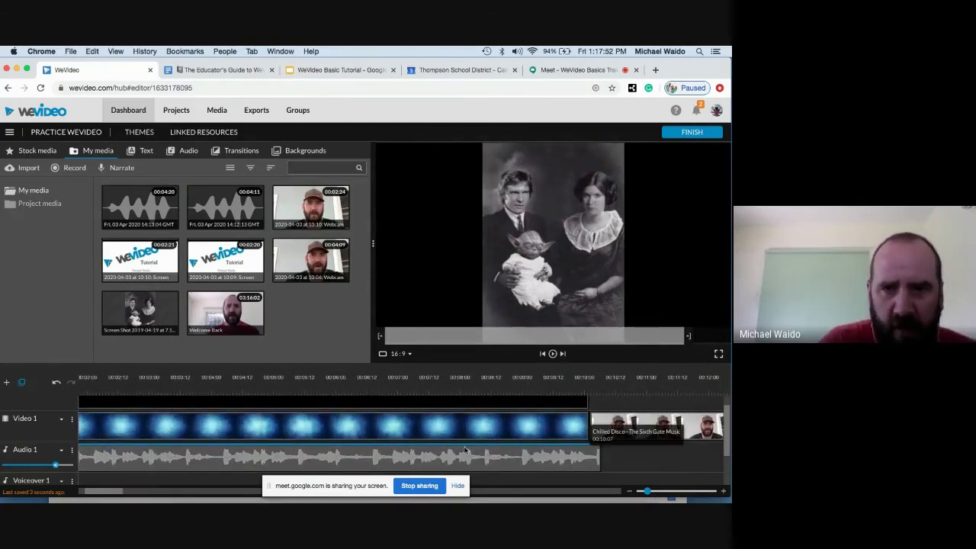
{"action": "left_click", "coordinate": [373, 447]}
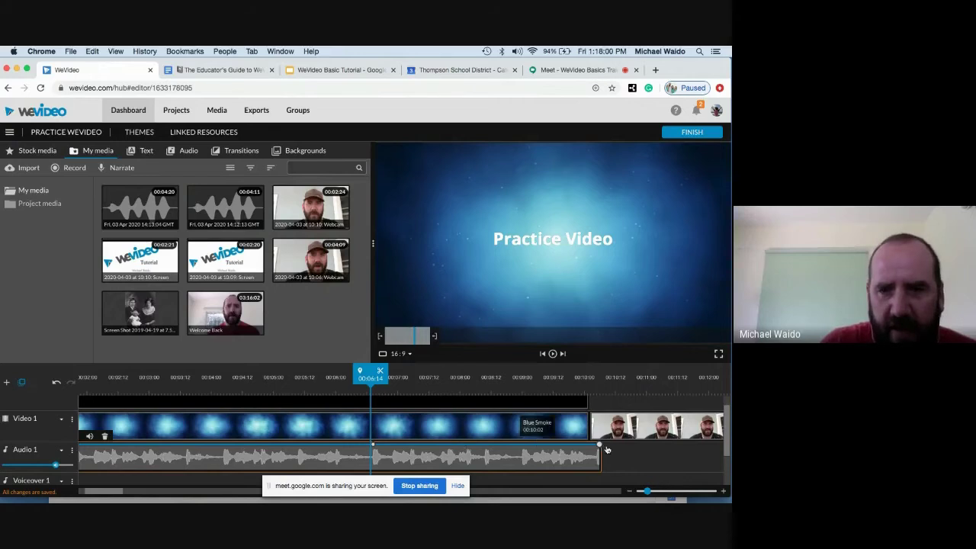
{"action": "left_click_drag", "start_coordinate": [599, 444], "coordinate": [600, 469]}
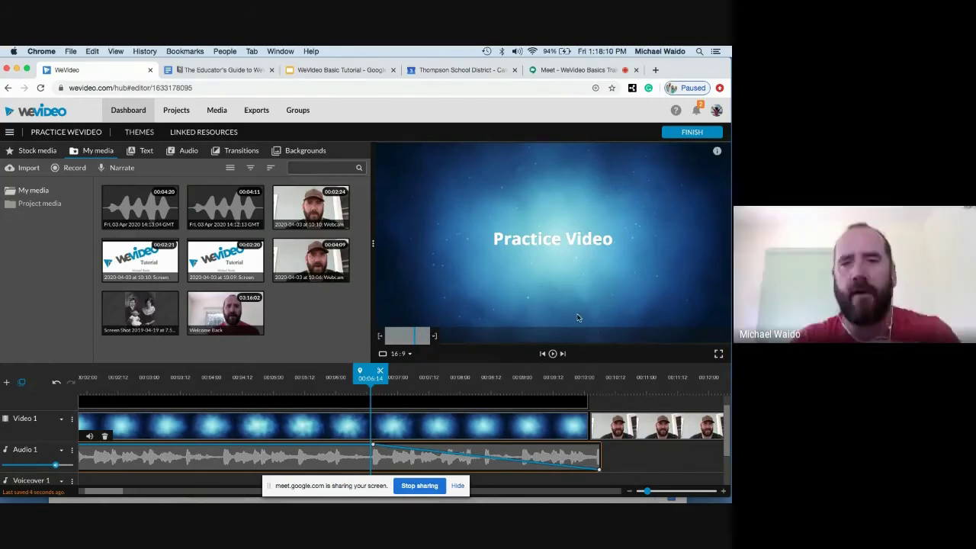
Play the whole video from the beginning to check the edit, and dismiss the preview preparation dialog.
{"action": "left_click", "coordinate": [543, 354]}
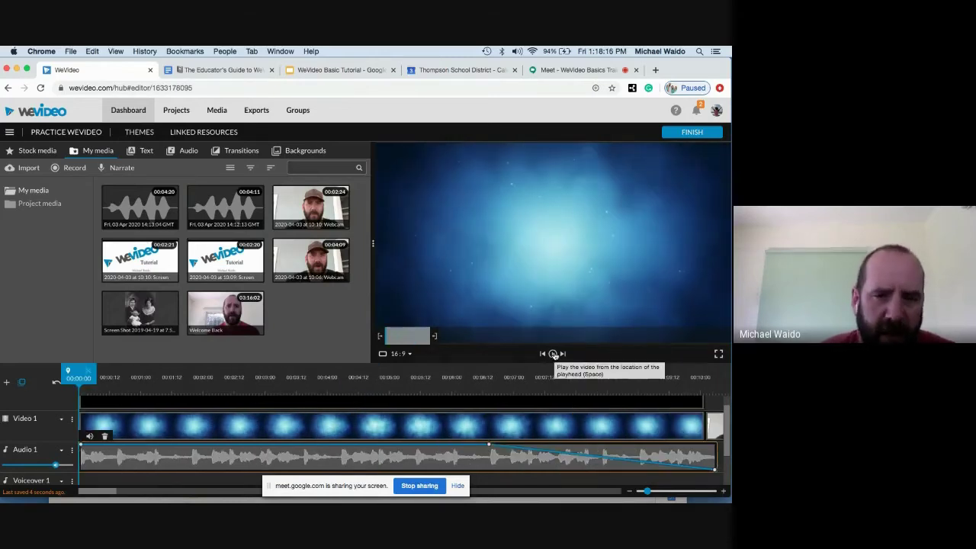
{"action": "left_click", "coordinate": [554, 355]}
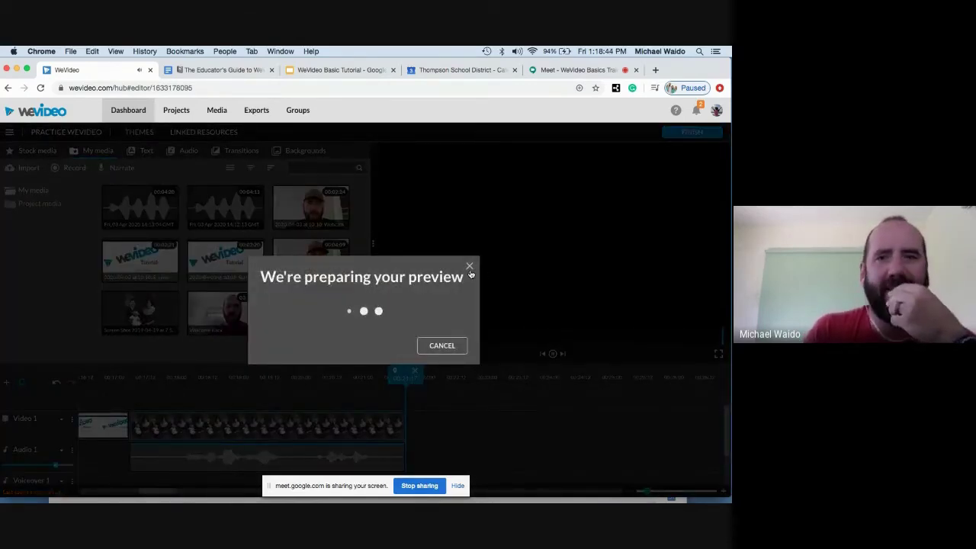
{"action": "left_click", "coordinate": [470, 268]}
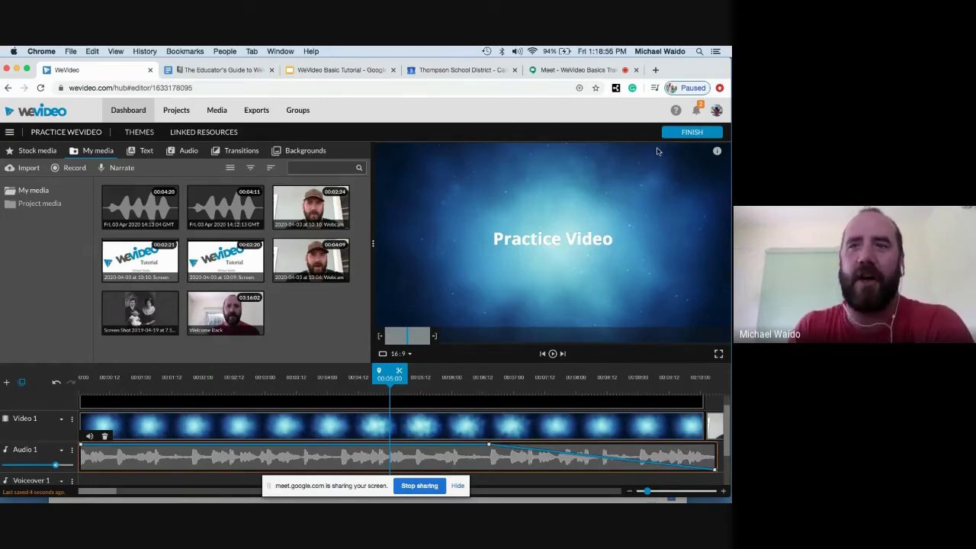
Export the finished video with audio in SD 852x480 under the title Practice WeVideo, comparing the HD option first.
{"action": "left_click", "coordinate": [690, 133]}
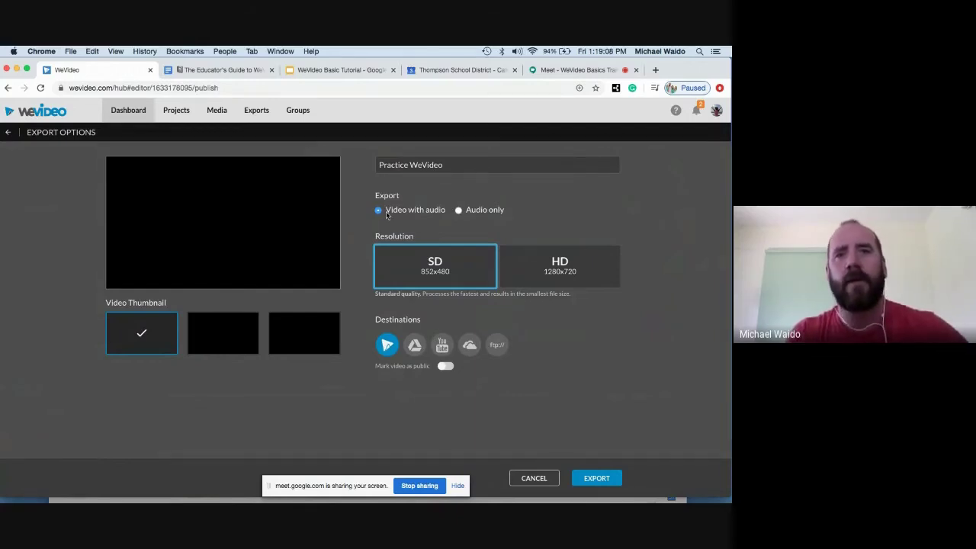
{"action": "left_click", "coordinate": [520, 261]}
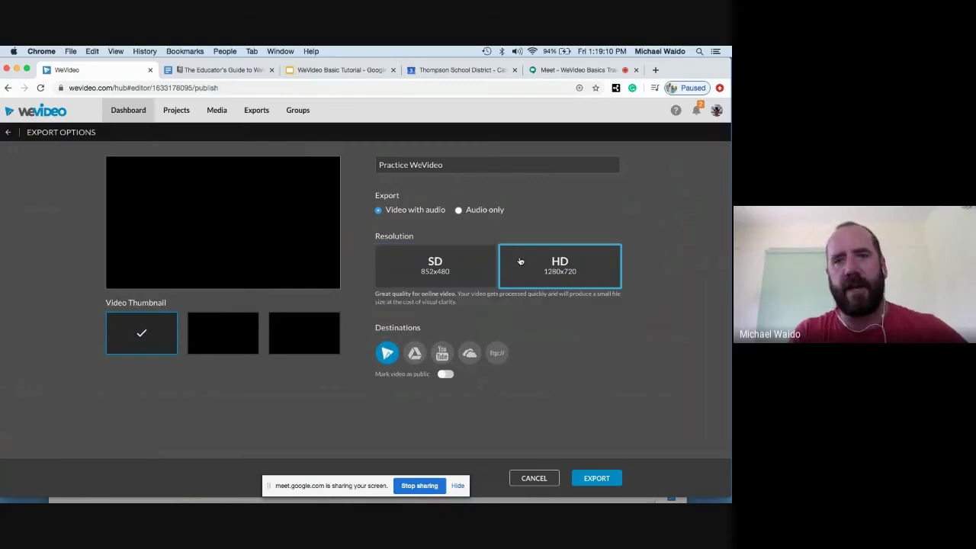
{"action": "left_click", "coordinate": [458, 264]}
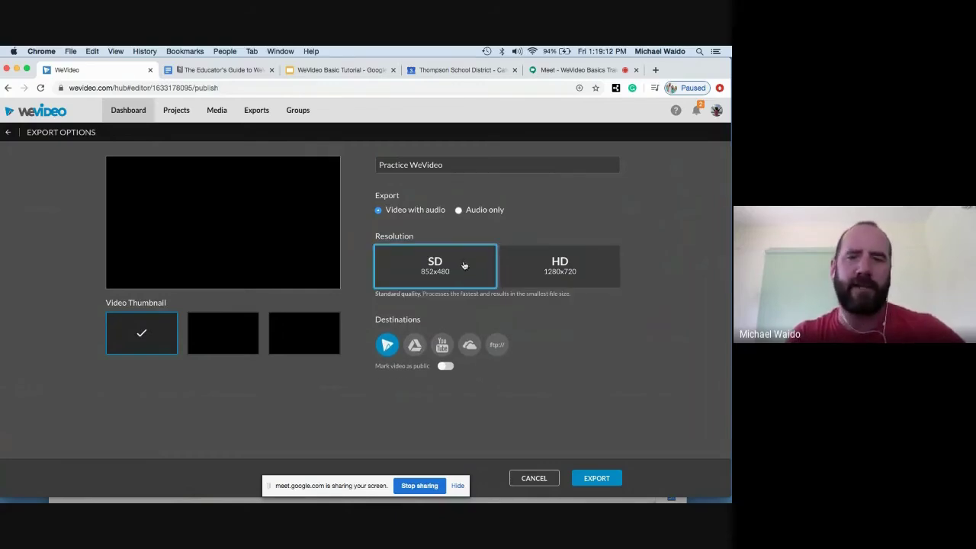
{"action": "left_click", "coordinate": [558, 273]}
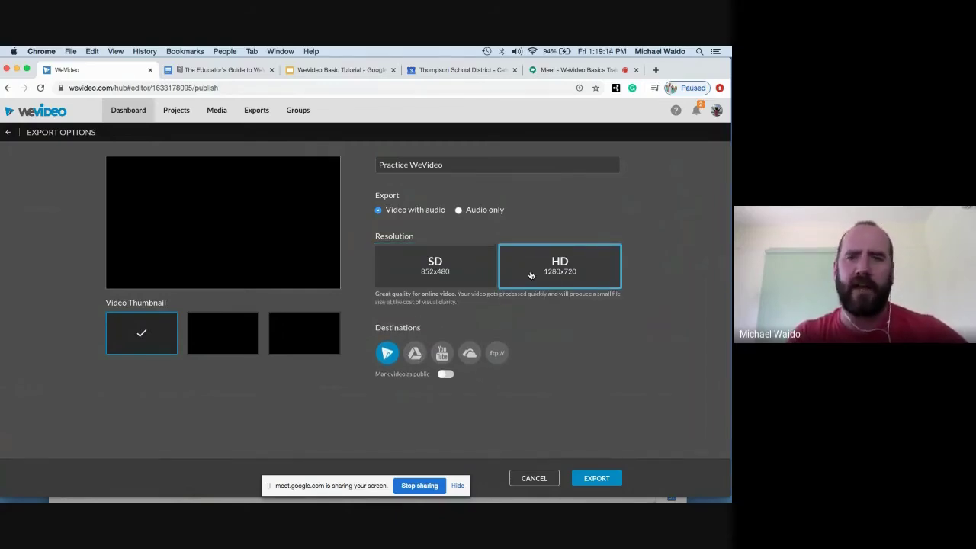
{"action": "left_click", "coordinate": [485, 282]}
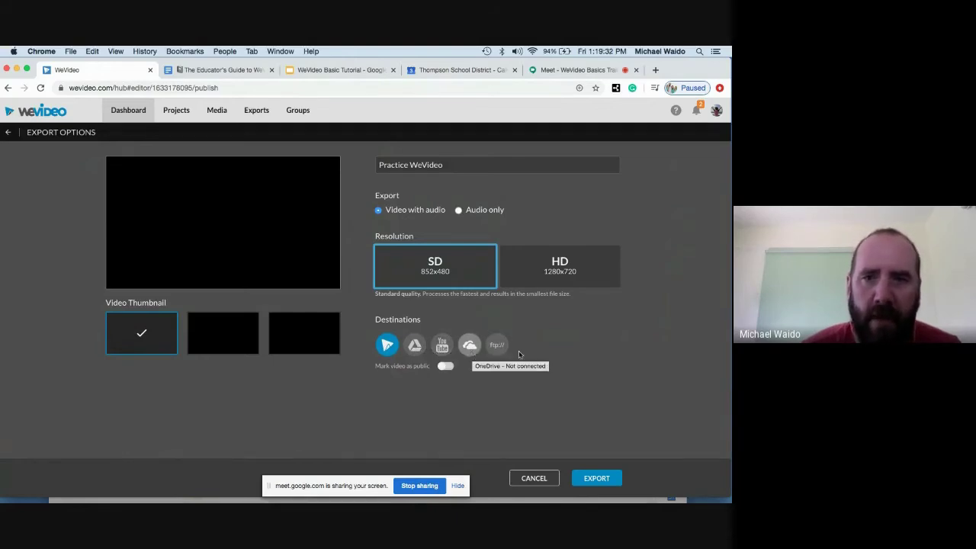
{"action": "left_click", "coordinate": [594, 479]}
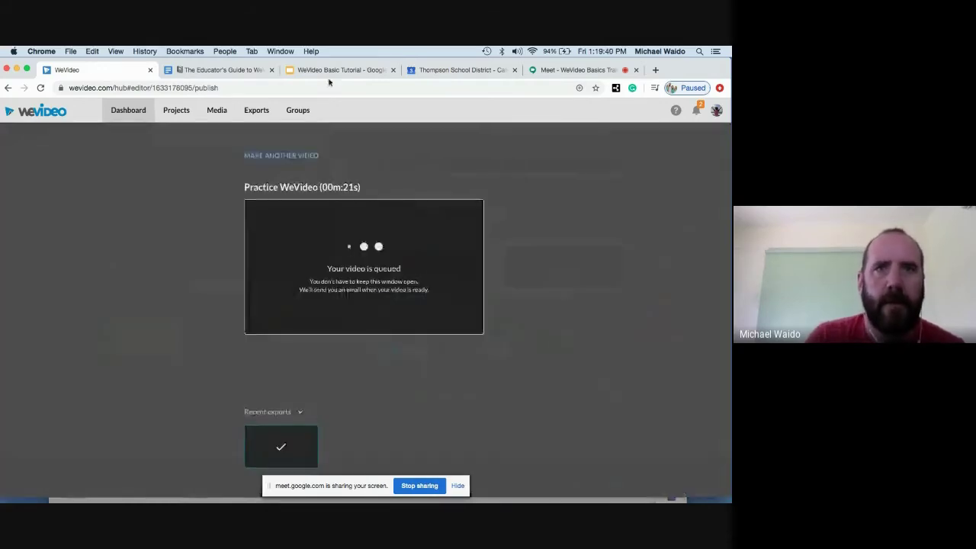
Switch to the Google Meet call.
{"action": "left_click", "coordinate": [568, 70]}
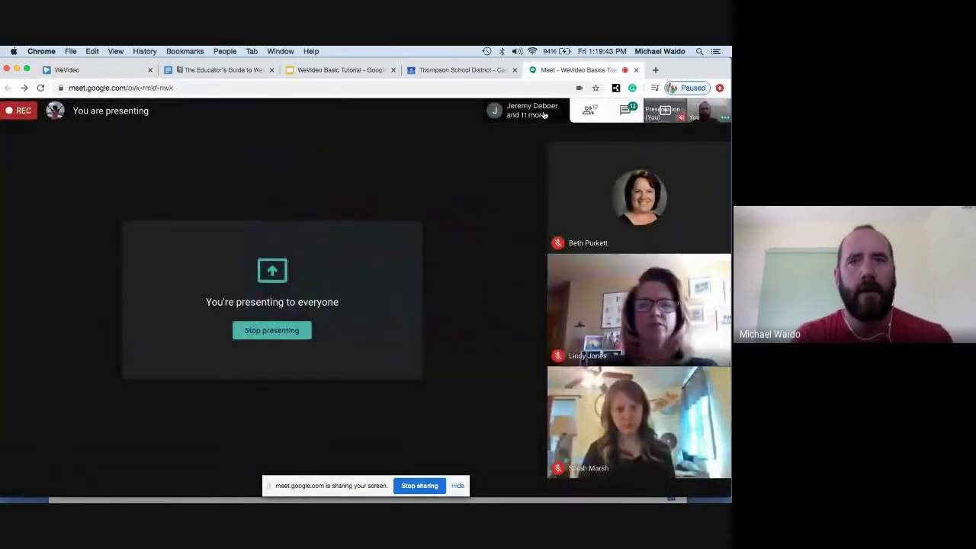